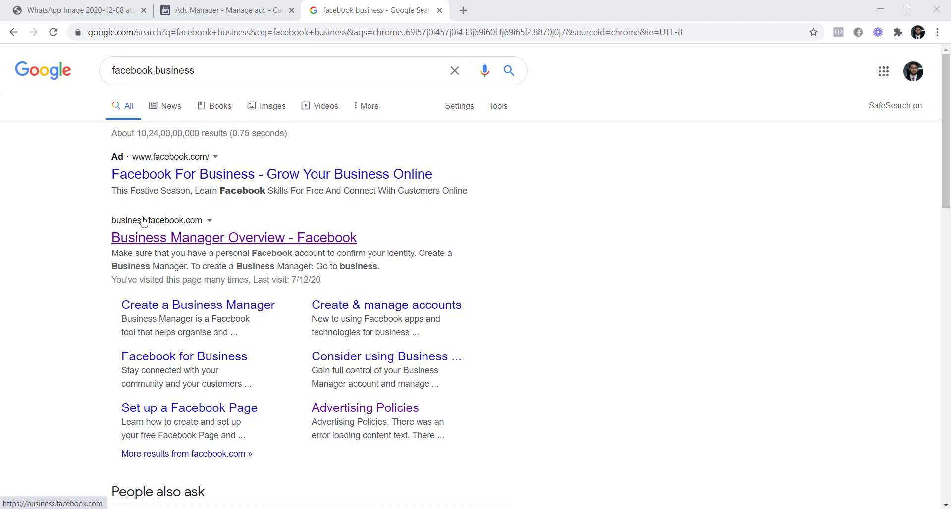
# Step: Open the Business Manager Overview search result in a new browser tab and go to its business selection page
pyautogui.rightClick(200, 238)
pyautogui.click(237, 246)
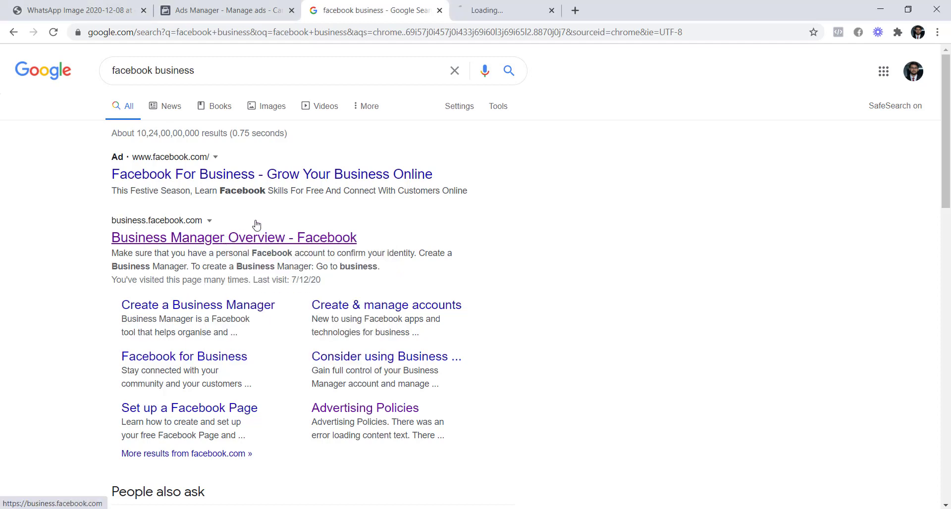
pyautogui.click(499, 8)
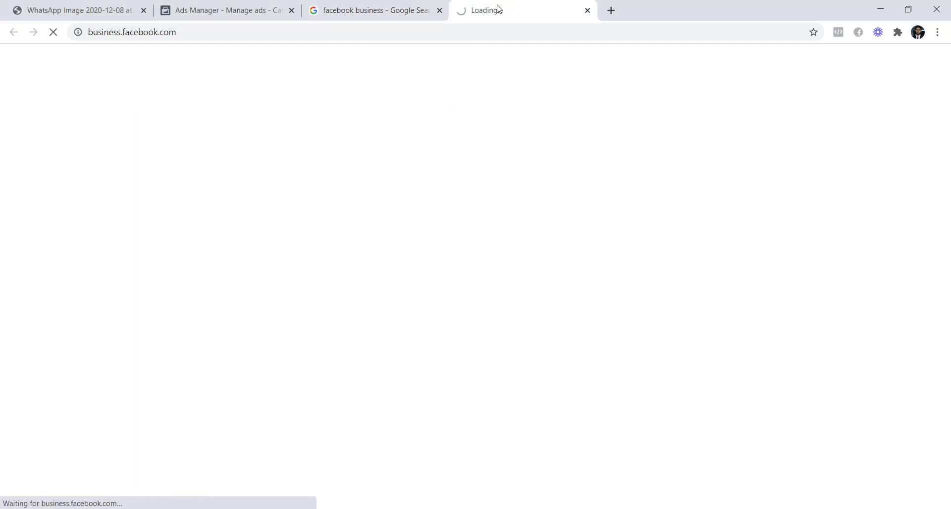
pyautogui.click(196, 34)
pyautogui.click(66, 157)
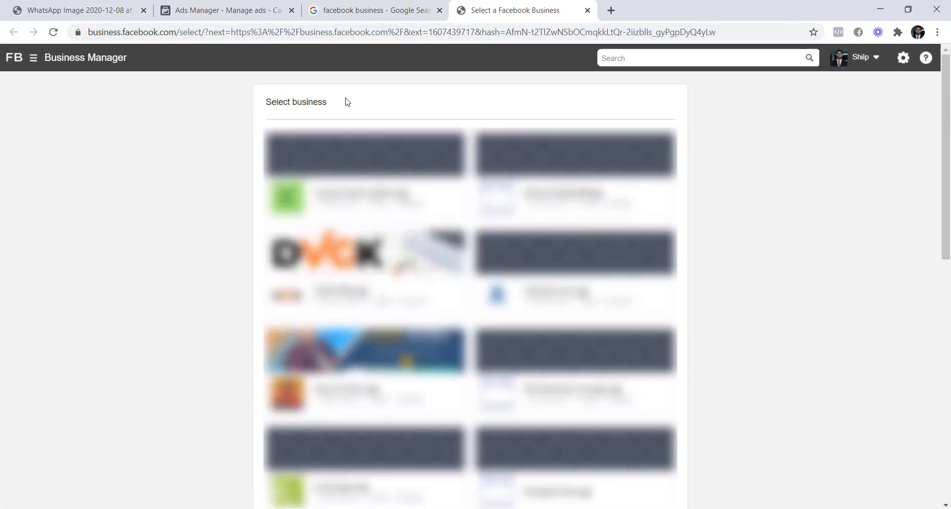
pyautogui.moveTo(347, 102); pyautogui.dragTo(216, 110)
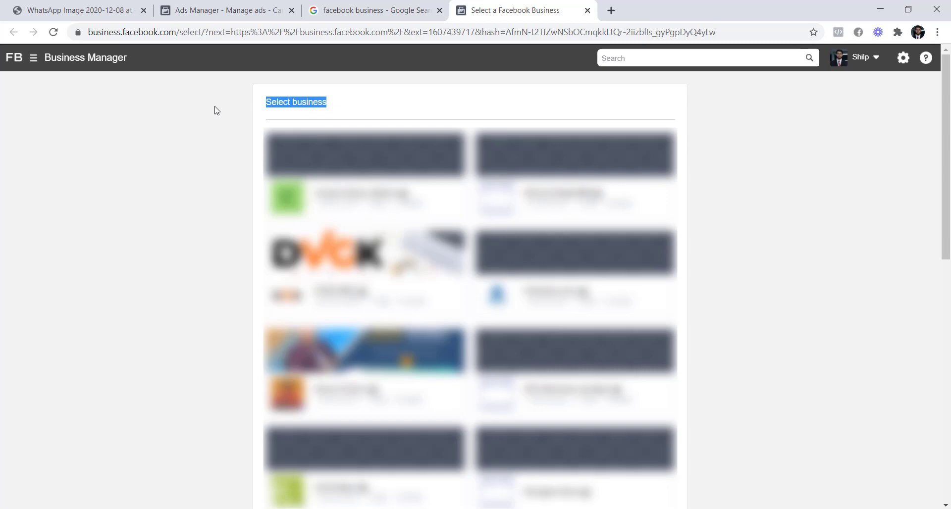
pyautogui.click(216, 110)
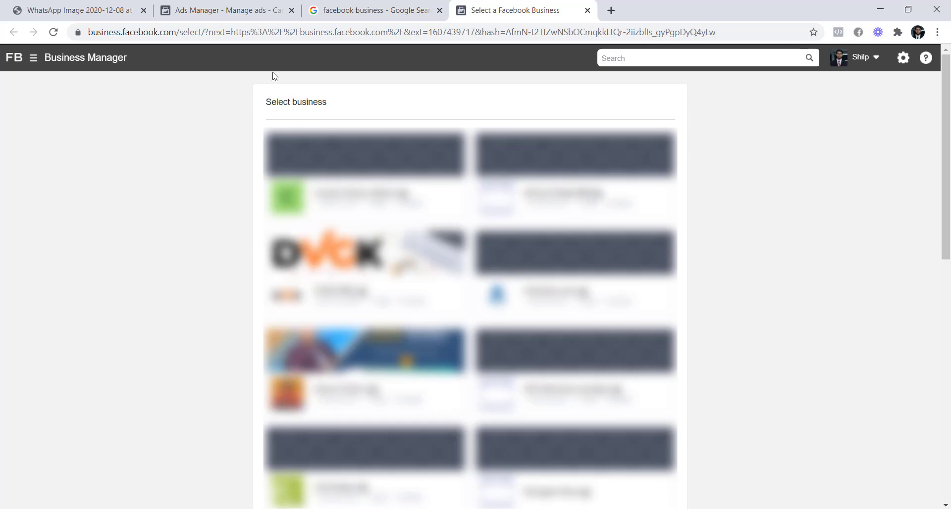
# Step: View the signed-out Business Manager page from the search result in an incognito window, and return to the business selection page
pyautogui.click(374, 10)
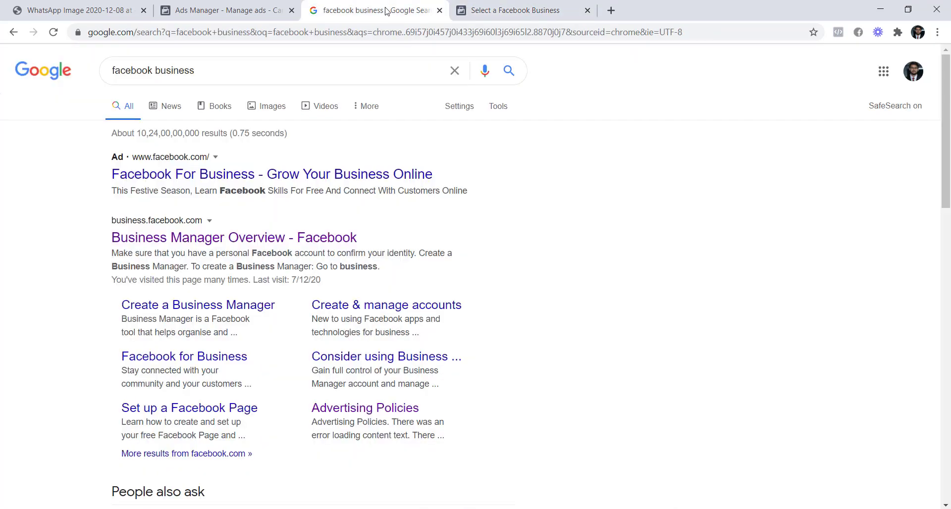
pyautogui.rightClick(176, 239)
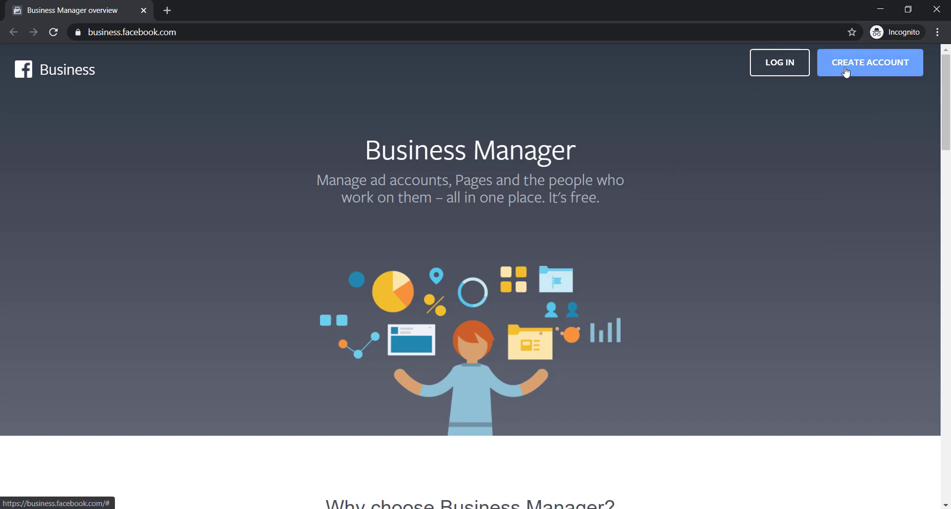
pyautogui.click(936, 9)
pyautogui.click(515, 4)
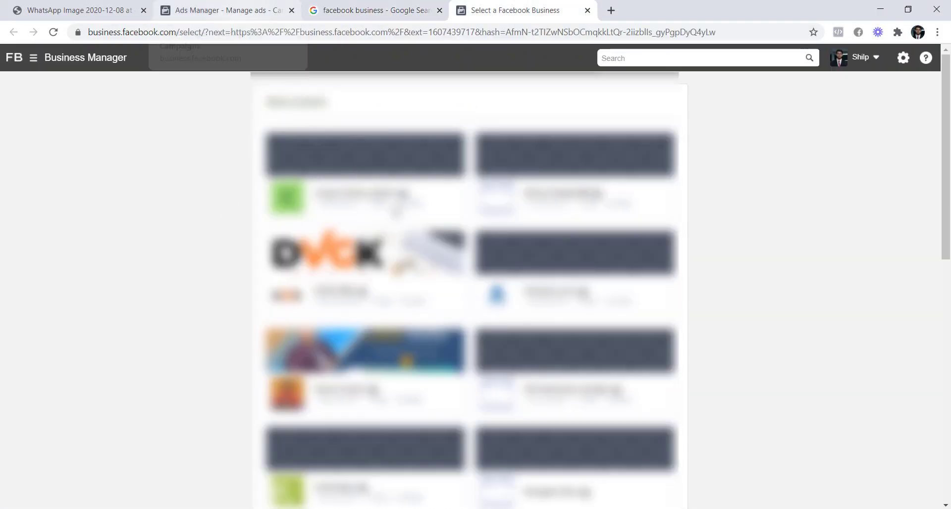
# Step: Open the TNL Alternate Account business and compare its home page with the Facebook Business Suite screenshot image
pyautogui.scroll(-5, 169, 272)
pyautogui.scroll(-4, 177, 269)
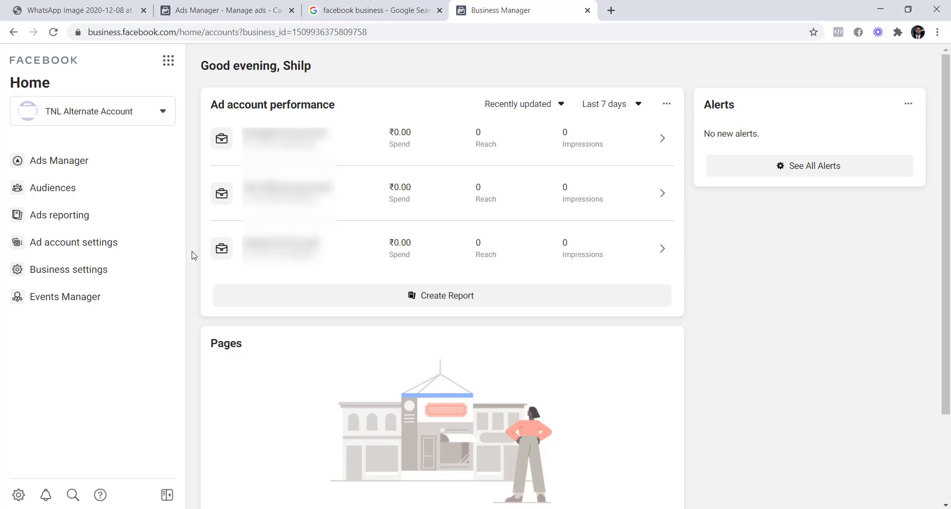
pyautogui.click(79, 6)
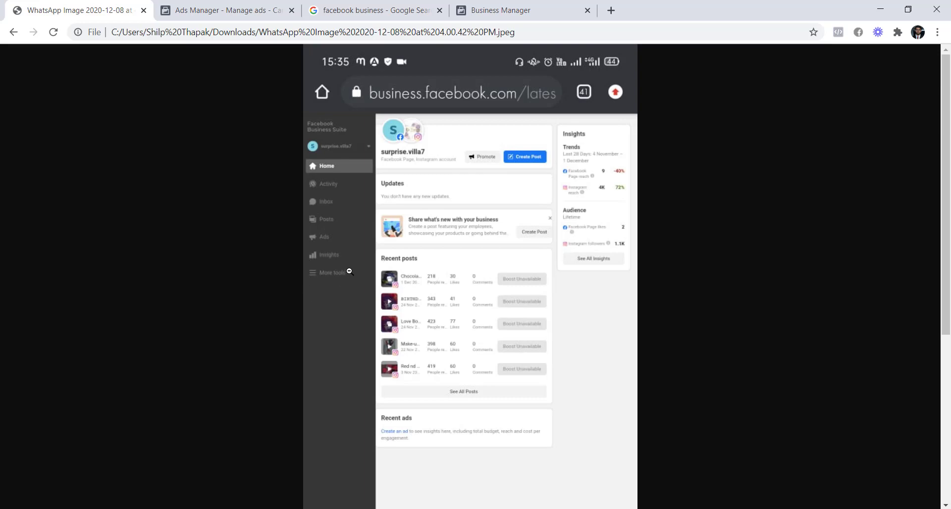
pyautogui.click(511, 4)
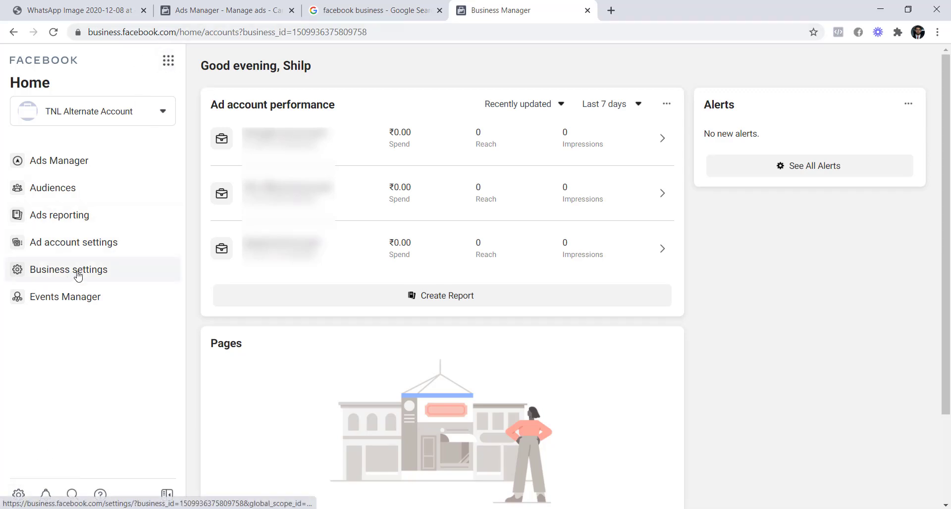
# Step: Open the Business settings of TNL Alternate Account and expand the Data sources section
pyautogui.click(165, 66)
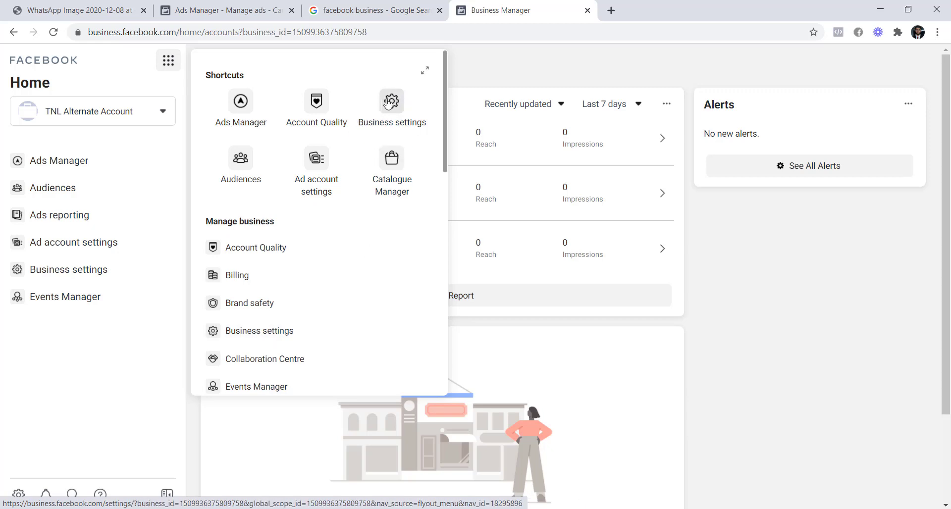
pyautogui.click(246, 333)
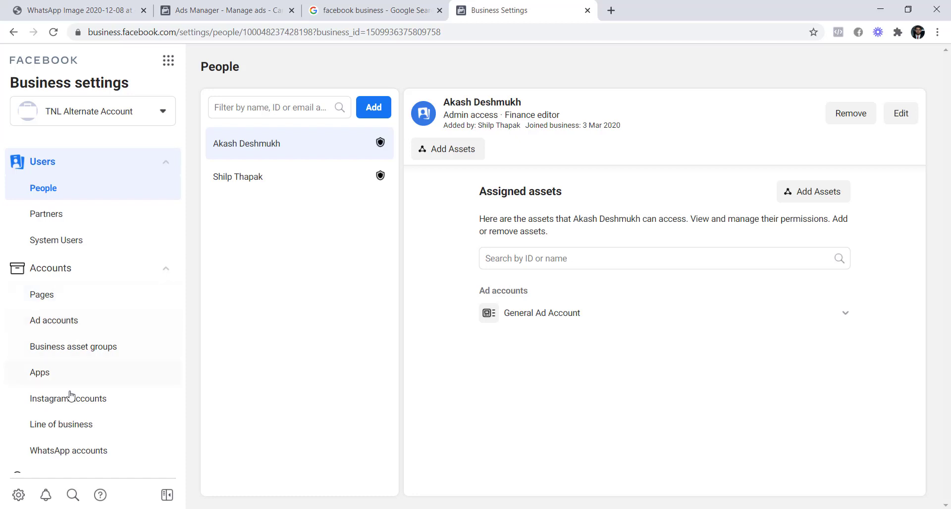
pyautogui.scroll(-1, 82, 399)
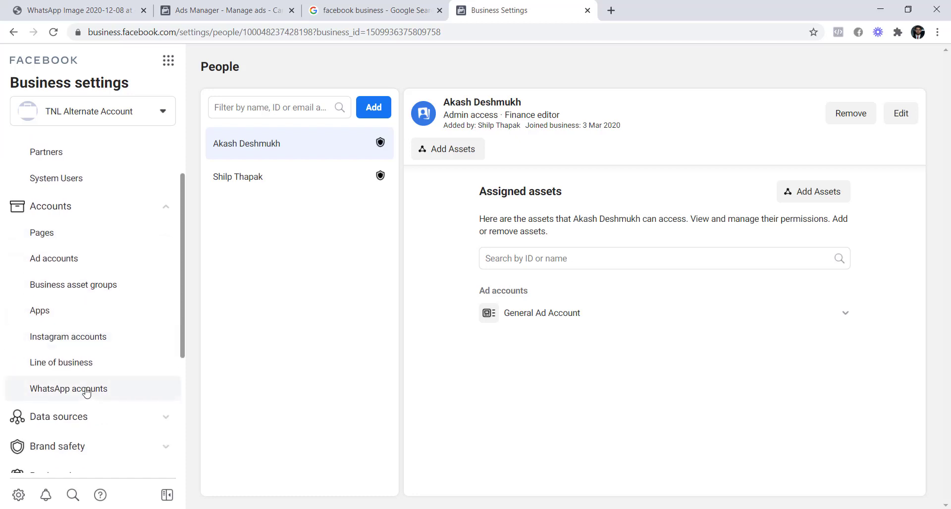
pyautogui.scroll(-1, 119, 324)
pyautogui.click(127, 355)
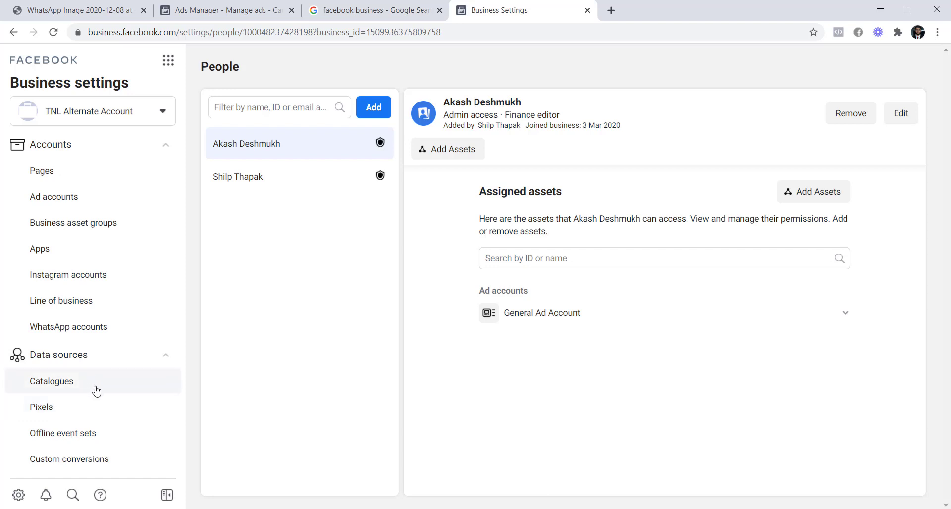
# Step: Open the Business info page in the business settings
pyautogui.scroll(-1, 94, 388)
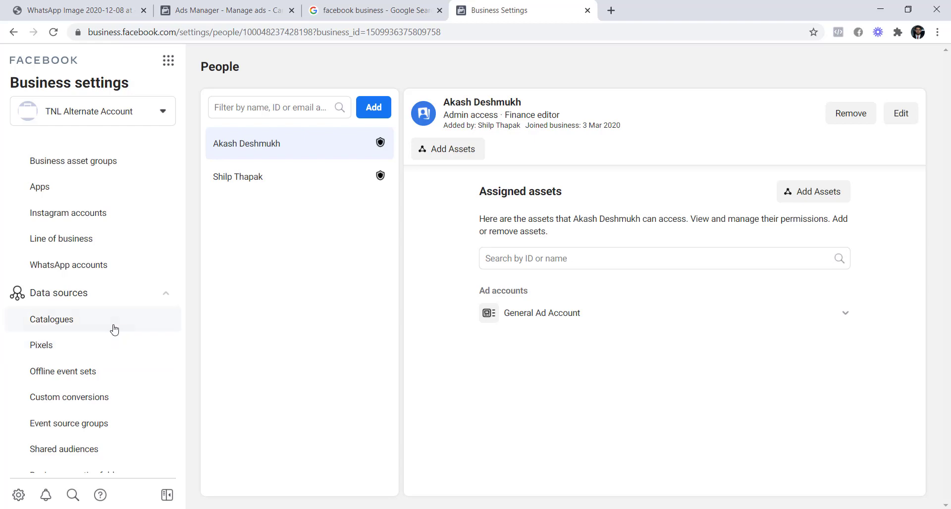
pyautogui.scroll(-1, 110, 215)
pyautogui.scroll(-5, 111, 231)
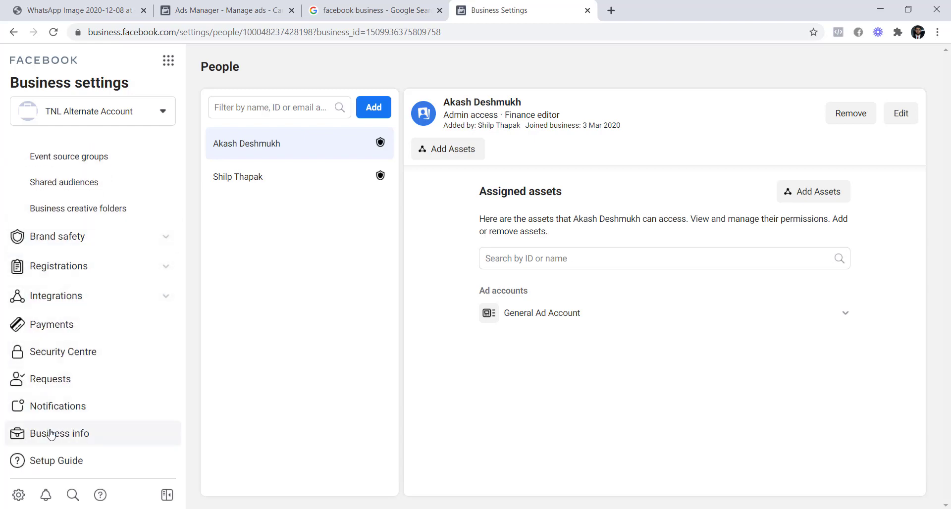
pyautogui.click(52, 434)
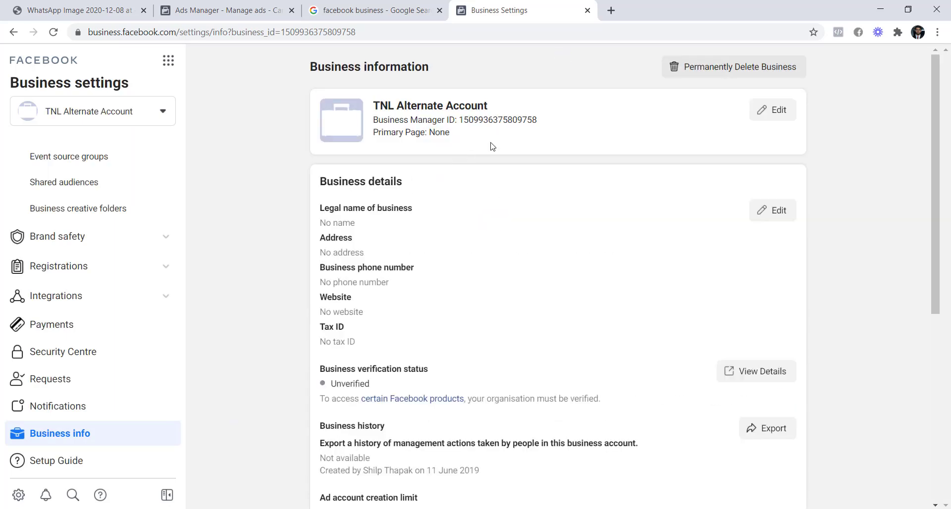
# Step: Examine the Business Manager ID and primary Page of TNL Alternate Account
pyautogui.moveTo(518, 96); pyautogui.dragTo(405, 117)
pyautogui.moveTo(519, 113)
pyautogui.mouseDown()
pyautogui.moveTo(376, 105)
pyautogui.moveTo(522, 117)
pyautogui.mouseUp()
pyautogui.click(545, 117)
pyautogui.doubleClick(529, 120)
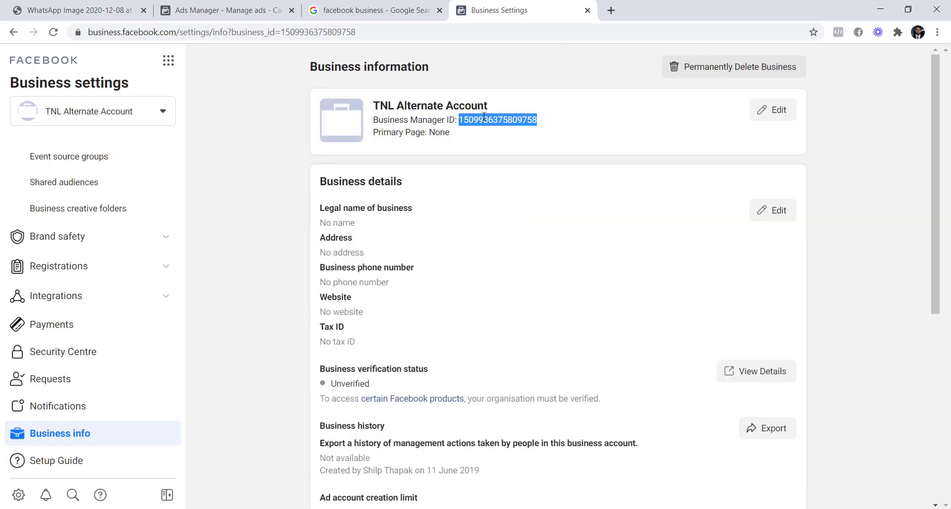
pyautogui.click(238, 167)
pyautogui.moveTo(458, 138); pyautogui.dragTo(428, 134)
pyautogui.click(245, 170)
# Step: Check the ad account creation limit in the business details
pyautogui.scroll(-3, 438, 163)
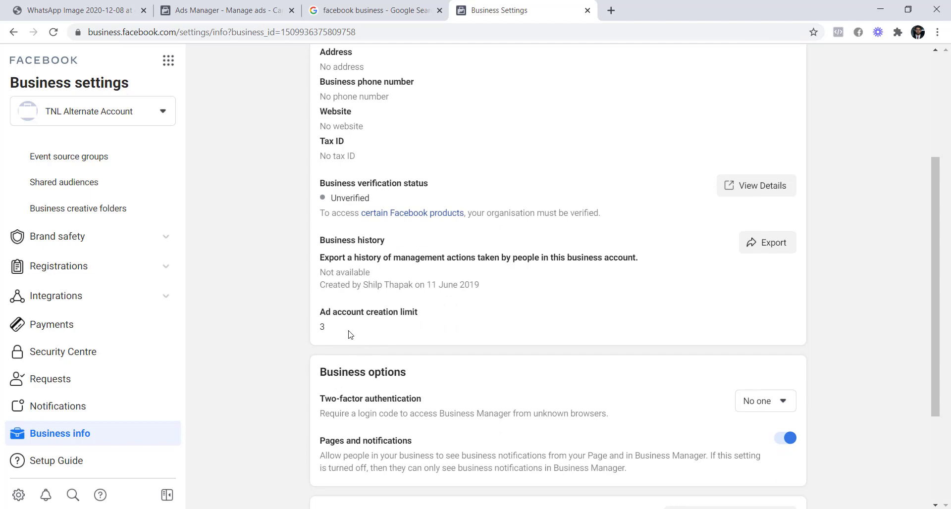
pyautogui.doubleClick(322, 327)
pyautogui.click(332, 328)
# Step: Open the Ad accounts page in the business settings to view the business's ad accounts
pyautogui.scroll(5, 120, 277)
pyautogui.scroll(2, 99, 238)
pyautogui.click(65, 320)
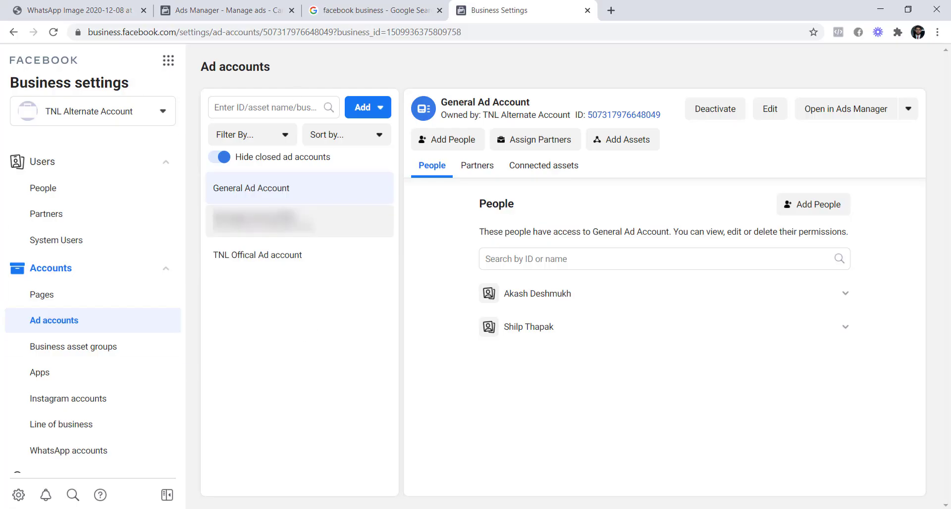
pyautogui.moveTo(286, 73); pyautogui.dragTo(199, 67)
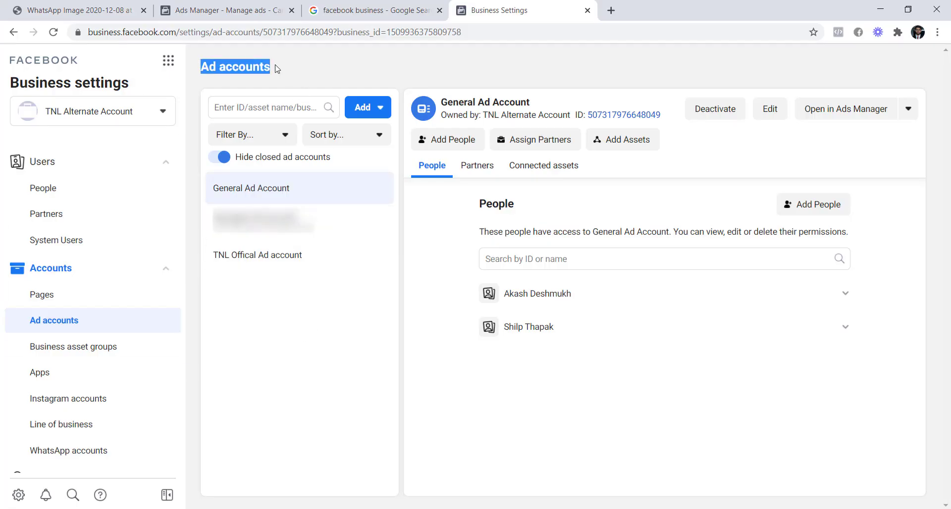
pyautogui.click(278, 69)
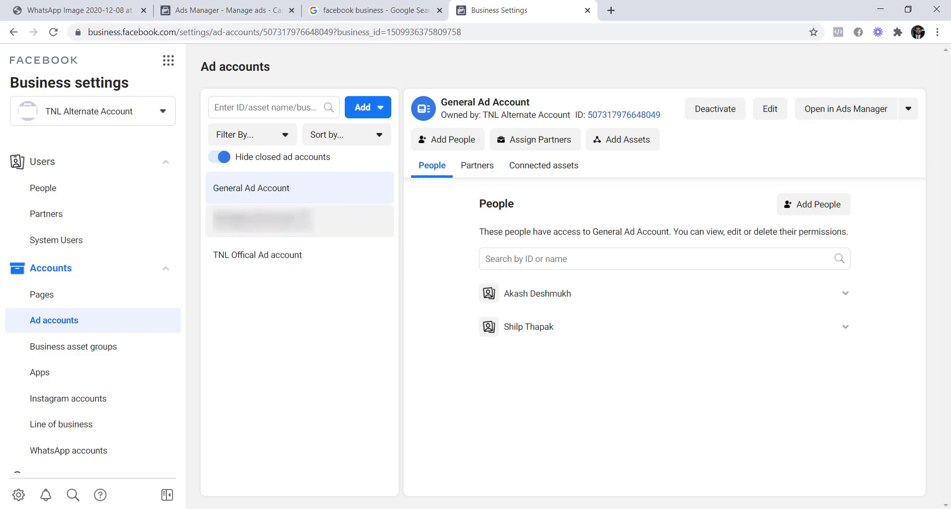
# Step: View the ad sets and ads belonging to the Lead Gen campaign in the already open Ads Manager
pyautogui.click(224, 15)
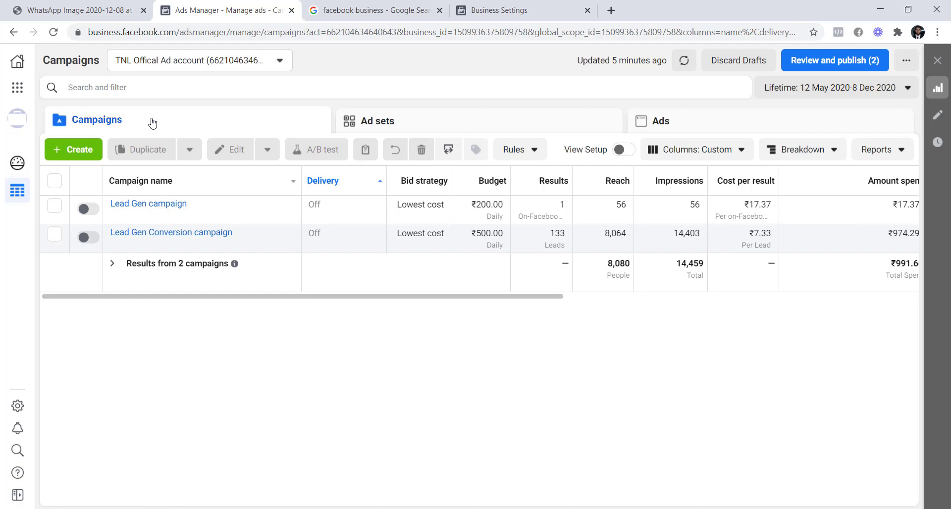
pyautogui.moveTo(201, 215)
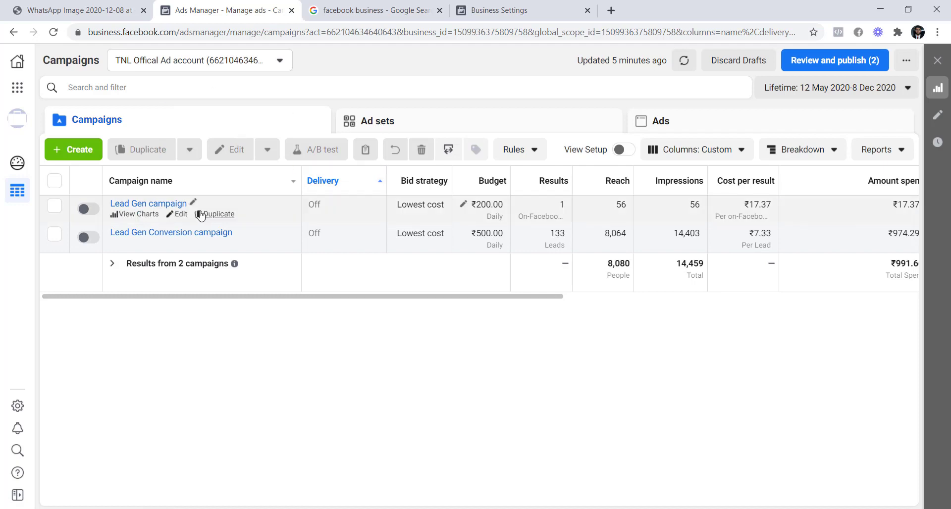
pyautogui.click(55, 205)
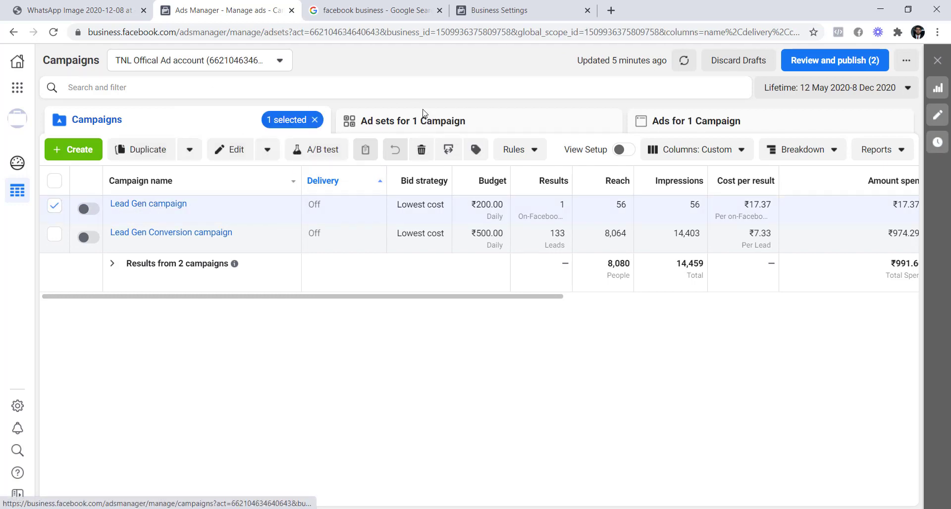
pyautogui.click(423, 116)
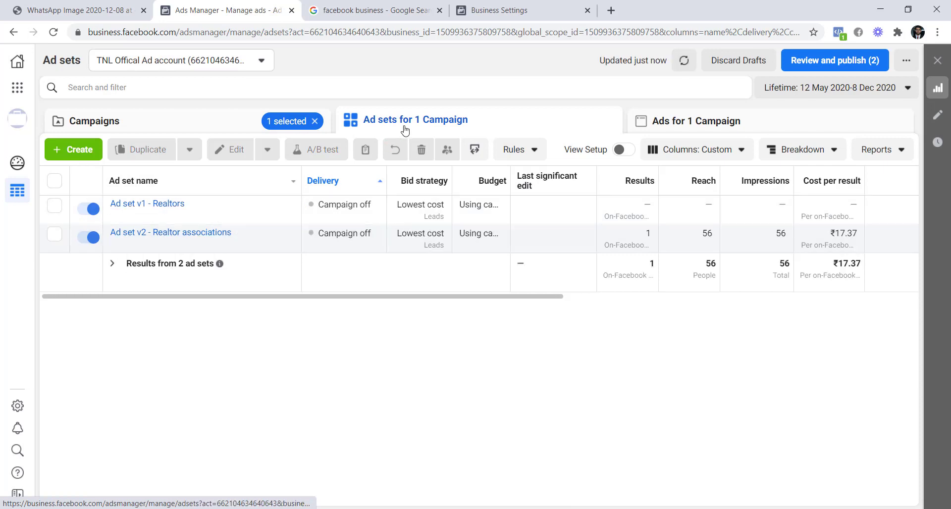
pyautogui.click(654, 115)
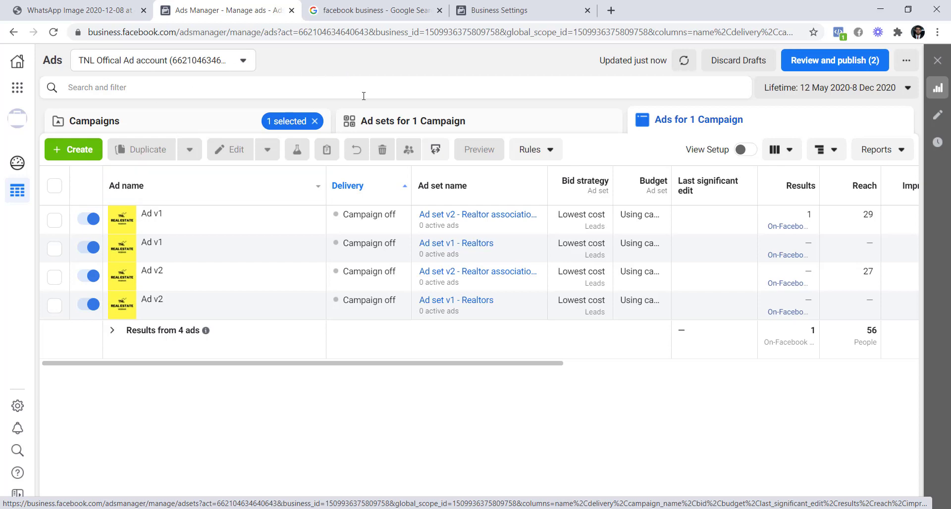
# Step: Return to Business settings and open the Ads Manager shortcut in a new browser tab
pyautogui.click(507, 9)
pyautogui.click(169, 59)
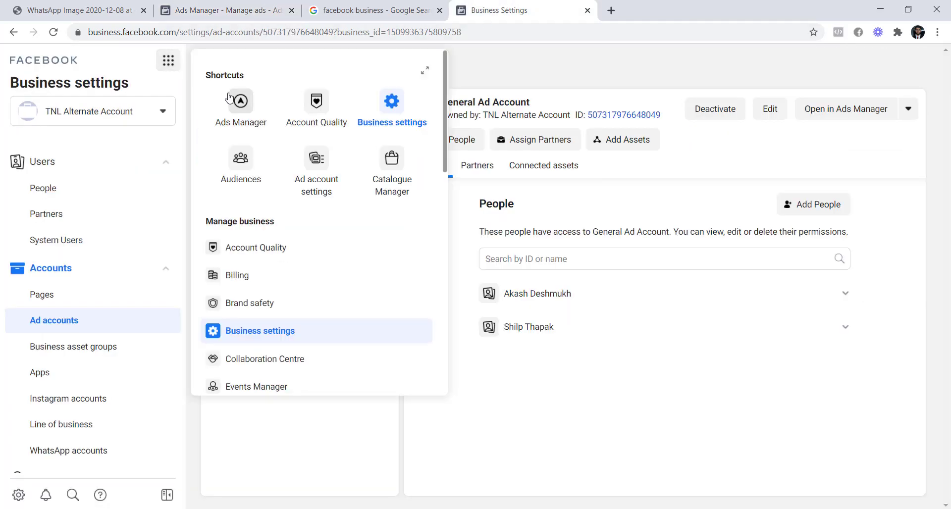
pyautogui.rightClick(242, 105)
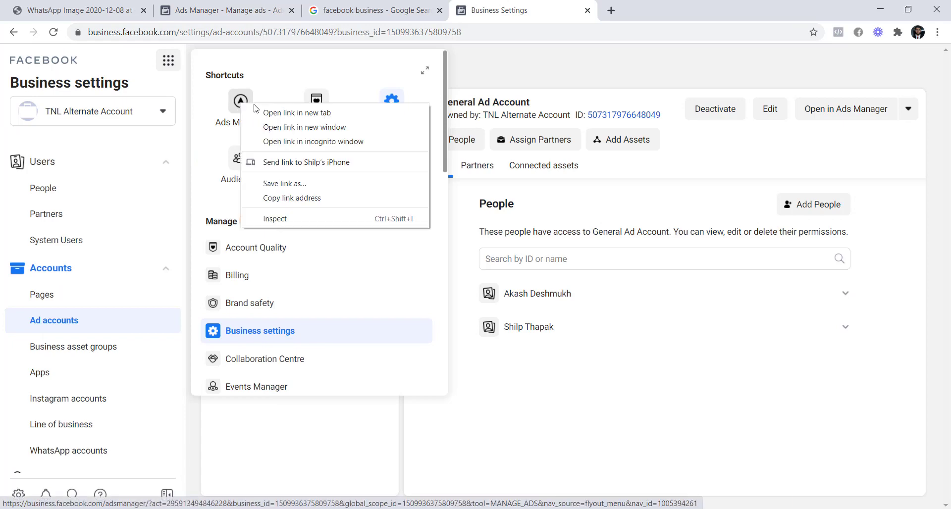
pyautogui.click(259, 113)
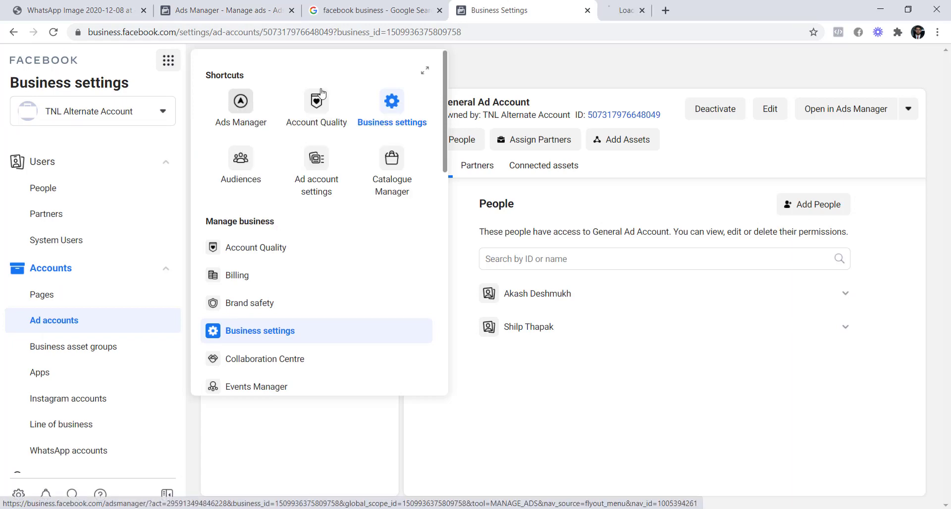
pyautogui.click(664, 10)
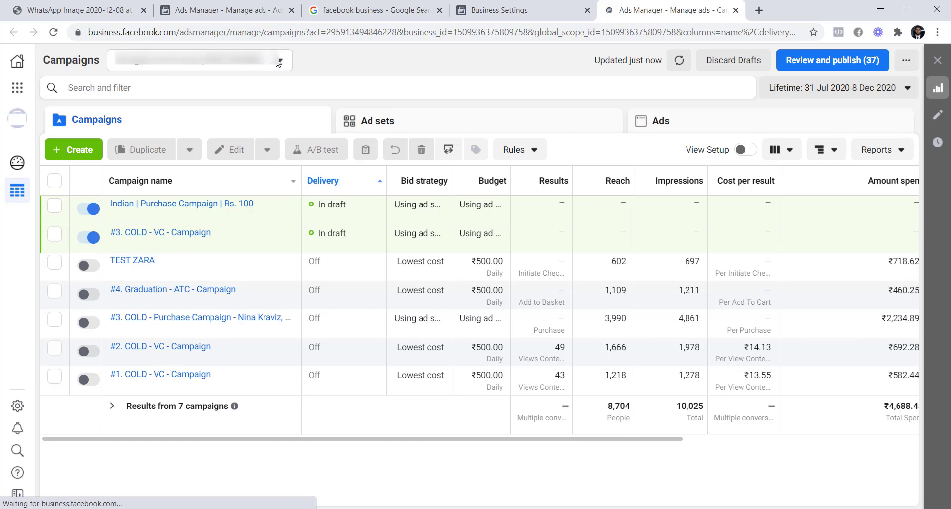
# Step: Switch Ads Manager to the TNL Offical Ad account and check the list of available business accounts
pyautogui.click(211, 67)
pyautogui.click(174, 173)
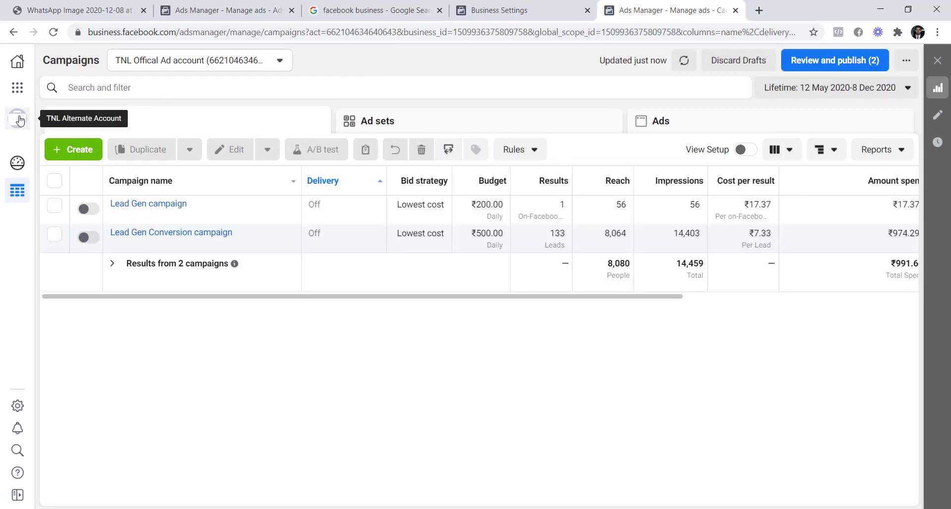
pyautogui.moveTo(19, 119)
pyautogui.click(161, 118)
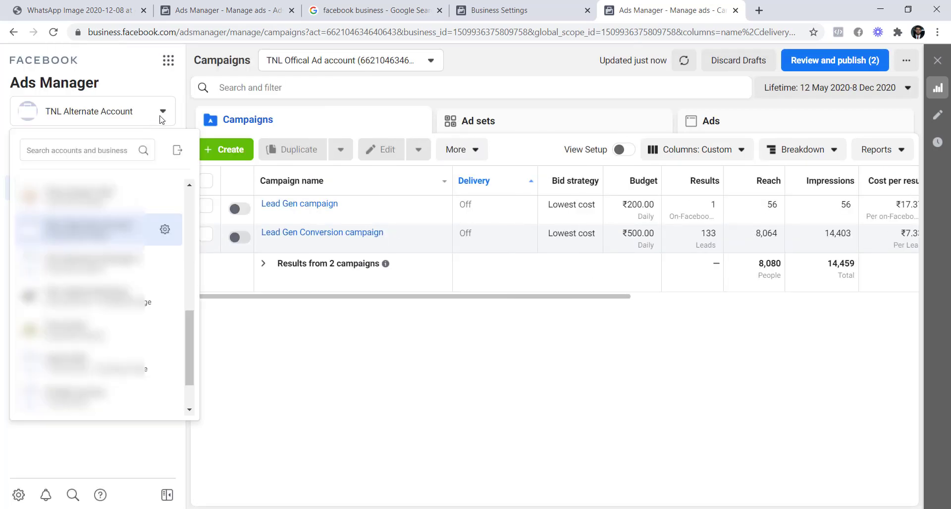
pyautogui.click(504, 64)
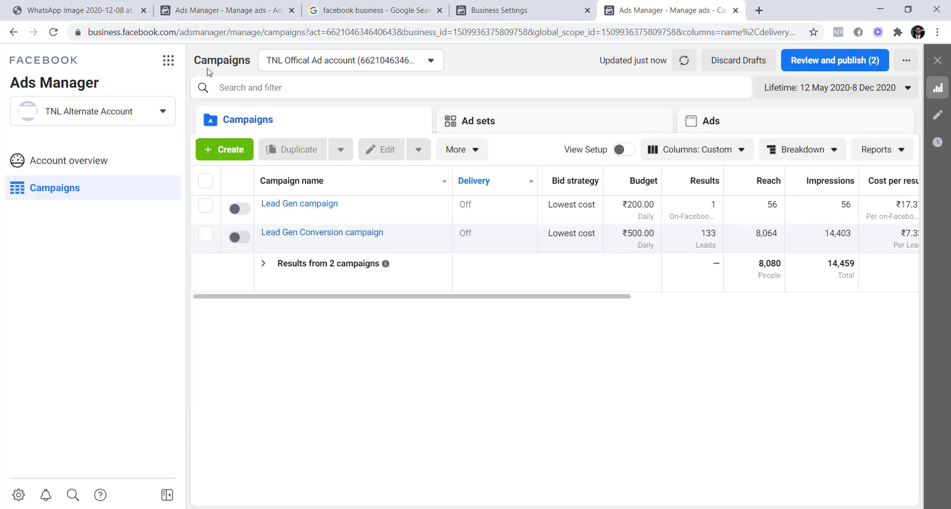
# Step: Reload the Ads Manager campaigns page of the TNL Offical Ad account
pyautogui.click(170, 60)
pyautogui.click(485, 57)
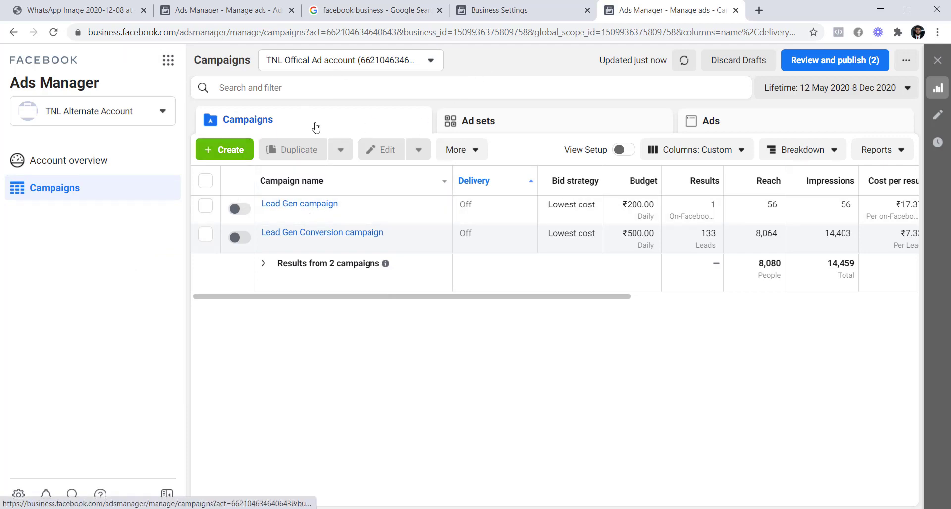
pyautogui.click(329, 88)
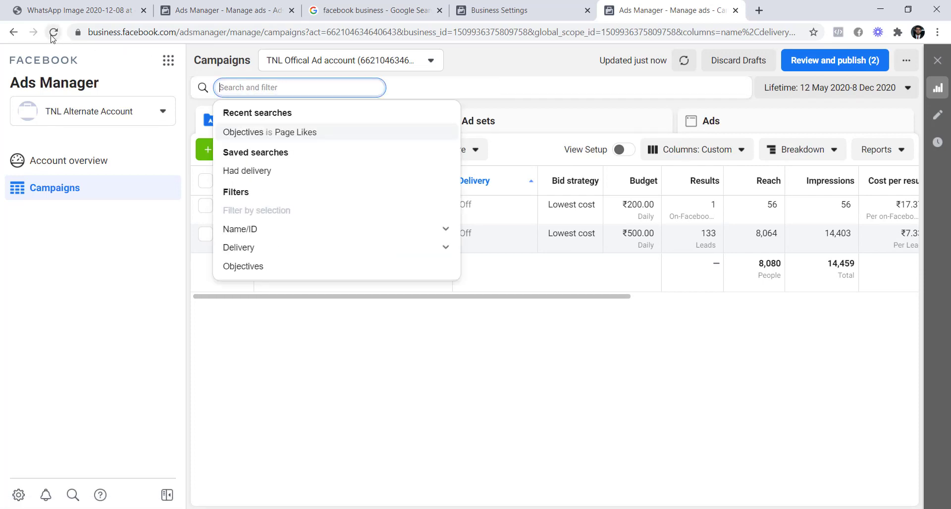
pyautogui.click(53, 32)
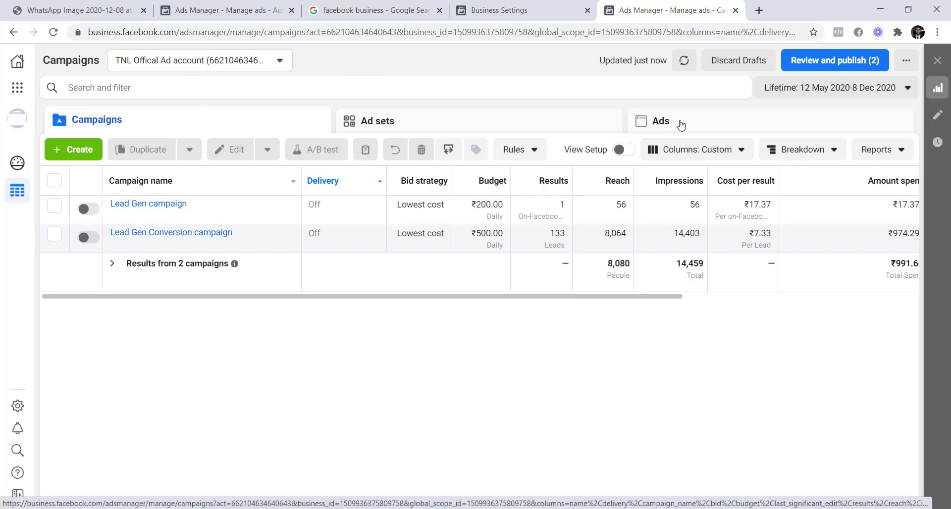
# Step: Return to Business Settings and check the options for adding an ad account and the list of shortcuts
pyautogui.click(520, 17)
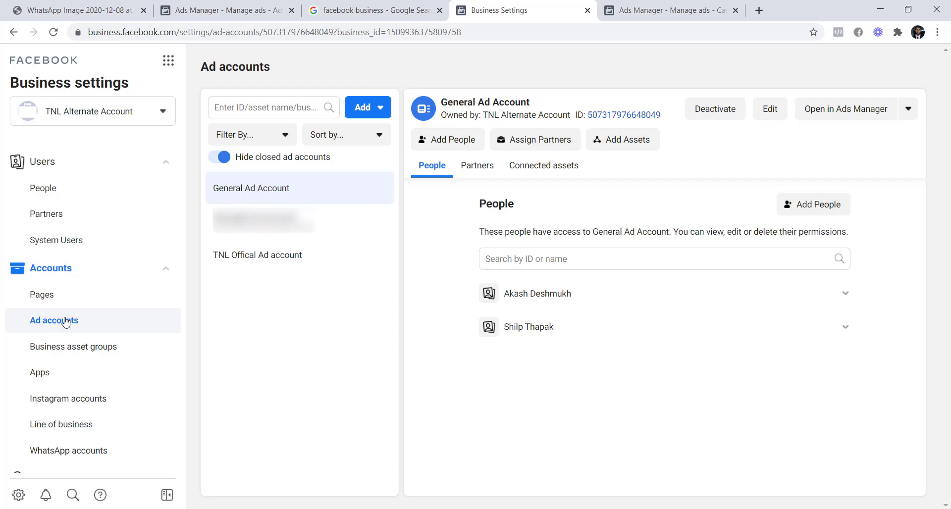
pyautogui.click(361, 112)
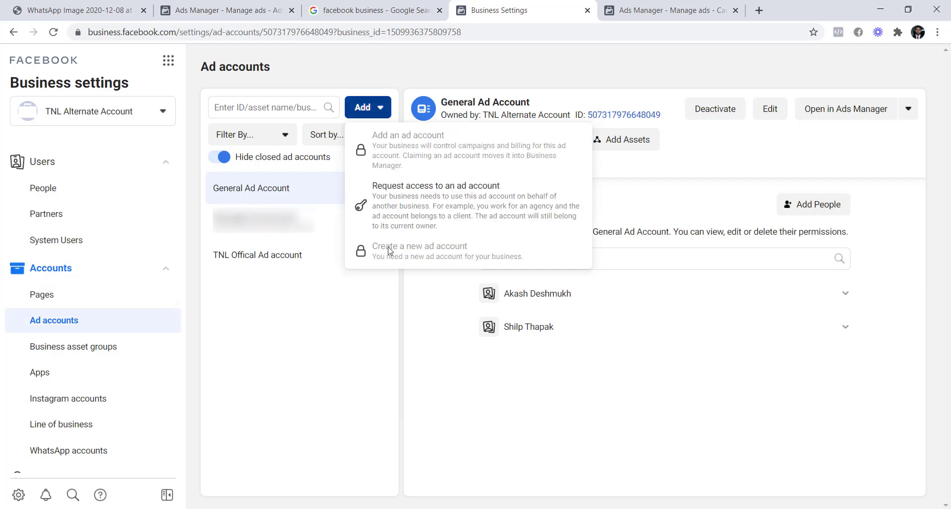
pyautogui.click(307, 353)
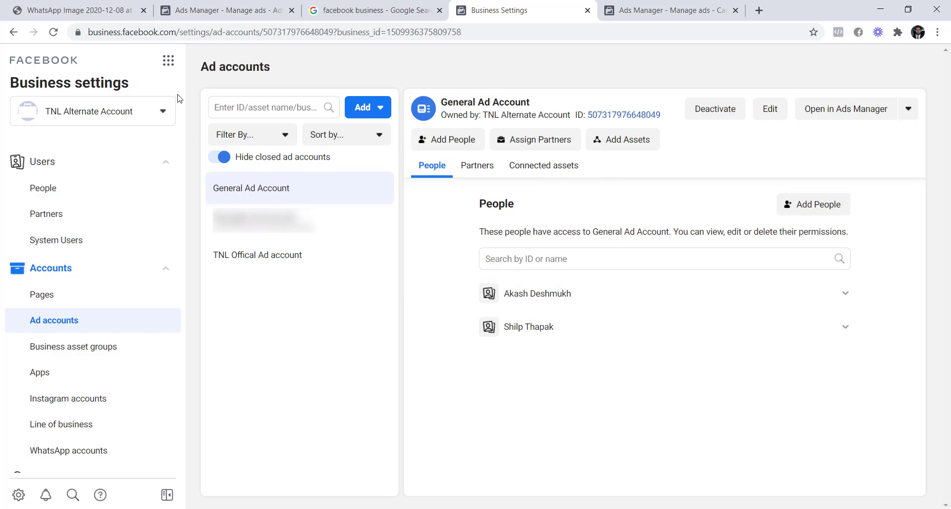
pyautogui.click(169, 61)
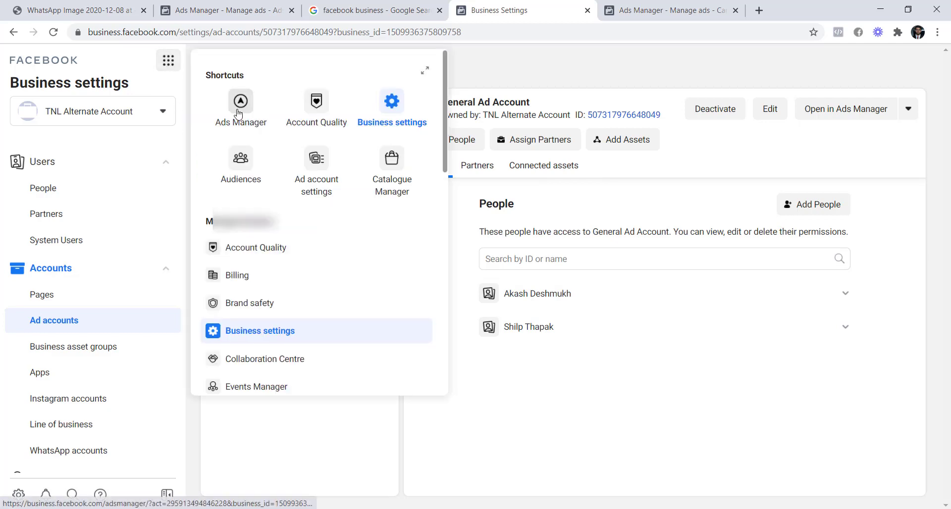
# Step: Switch back to Ads Manager and filter the campaigns with the recent search "Objectives is Page Likes"
pyautogui.click(639, 8)
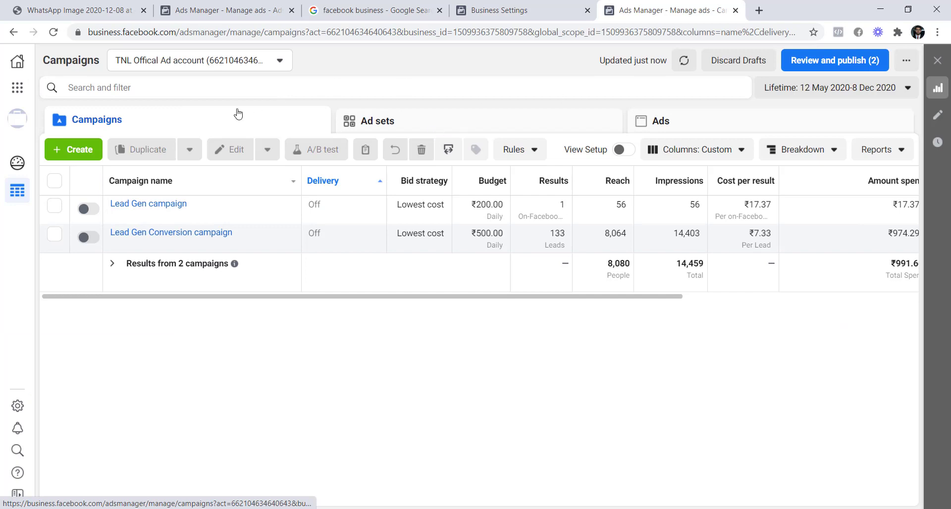
pyautogui.click(224, 85)
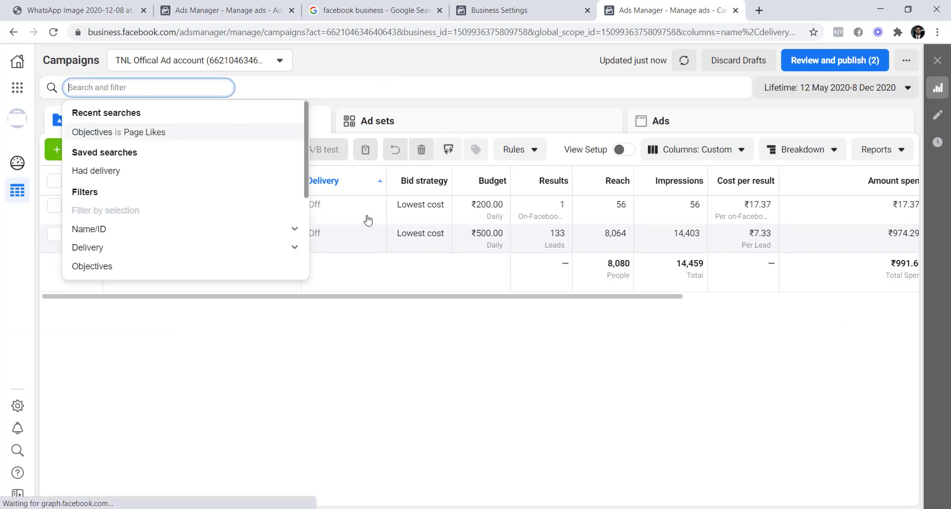
pyautogui.click(163, 131)
pyautogui.click(278, 342)
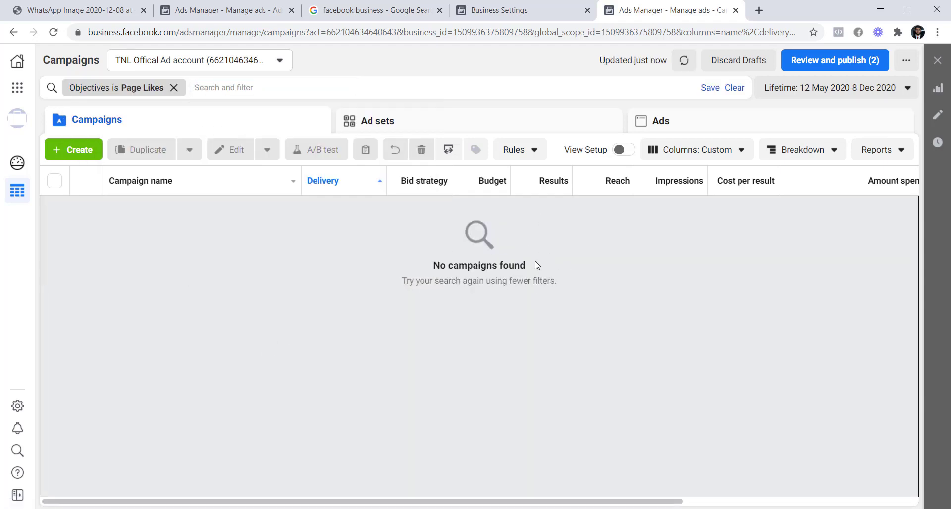
pyautogui.moveTo(537, 265); pyautogui.dragTo(420, 273)
pyautogui.click(261, 237)
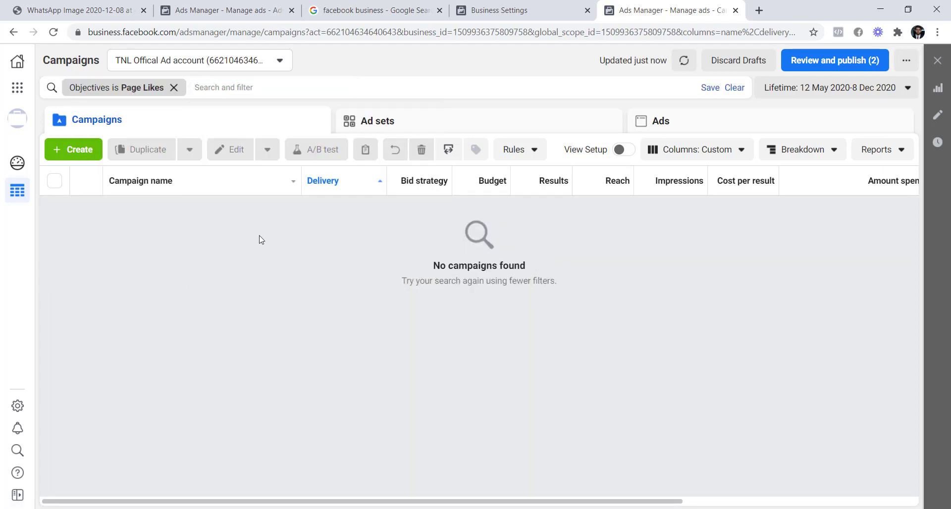
# Step: Start a new campaign with the Engagement objective and the Page Likes engagement type
pyautogui.click(71, 150)
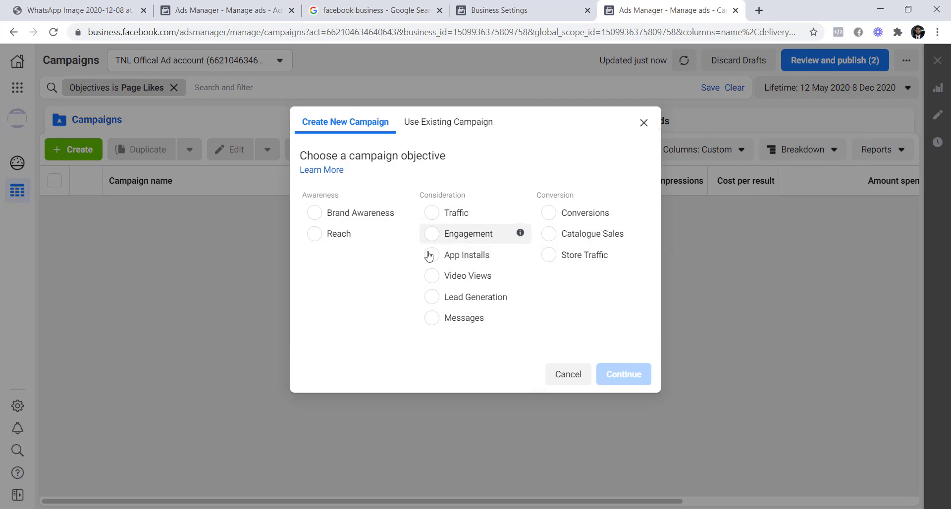
pyautogui.click(431, 235)
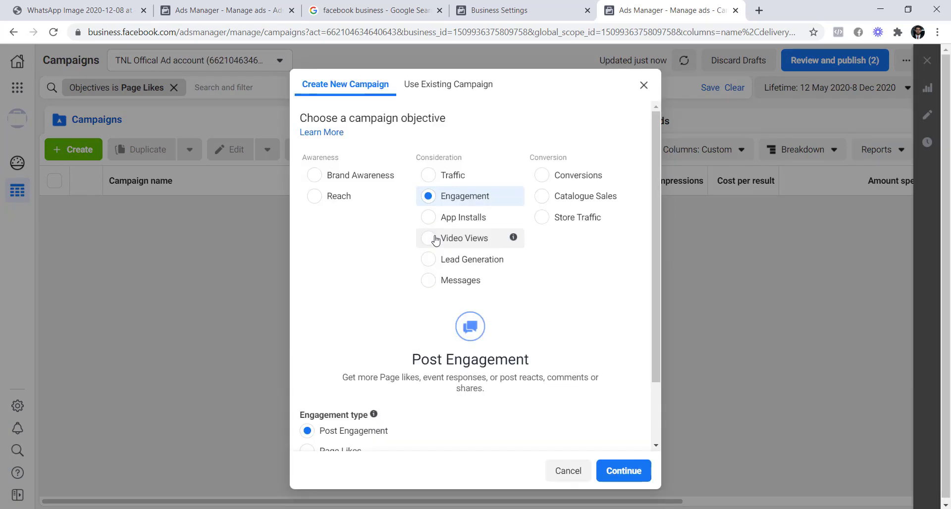
pyautogui.scroll(-2, 511, 257)
pyautogui.scroll(2, 593, 140)
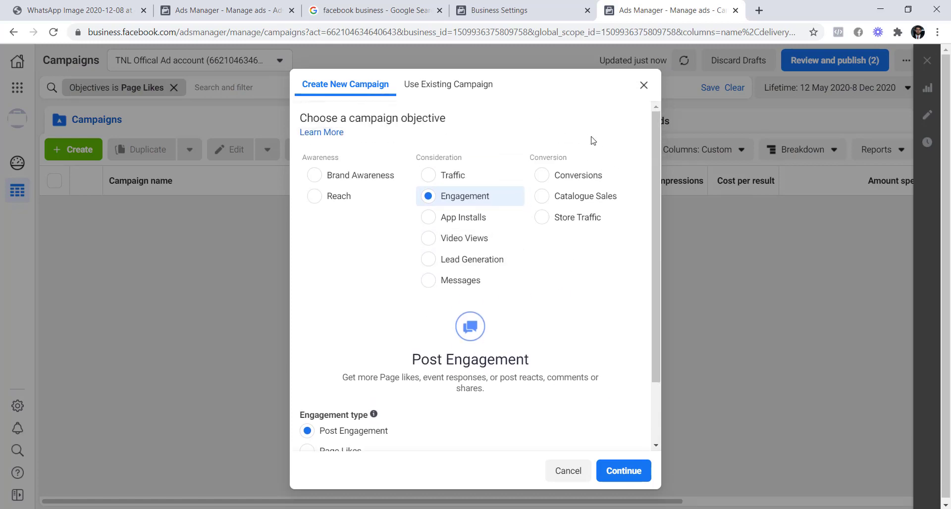
pyautogui.scroll(-2, 496, 297)
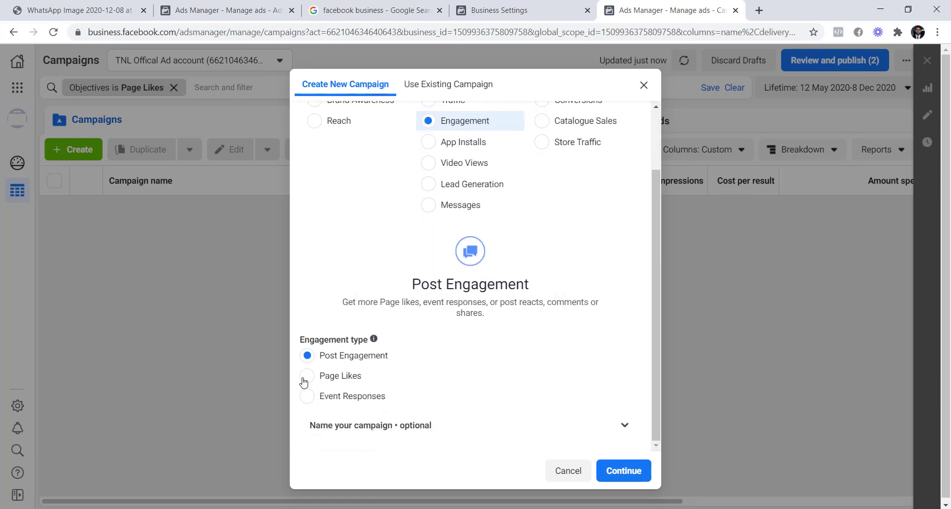
pyautogui.click(304, 379)
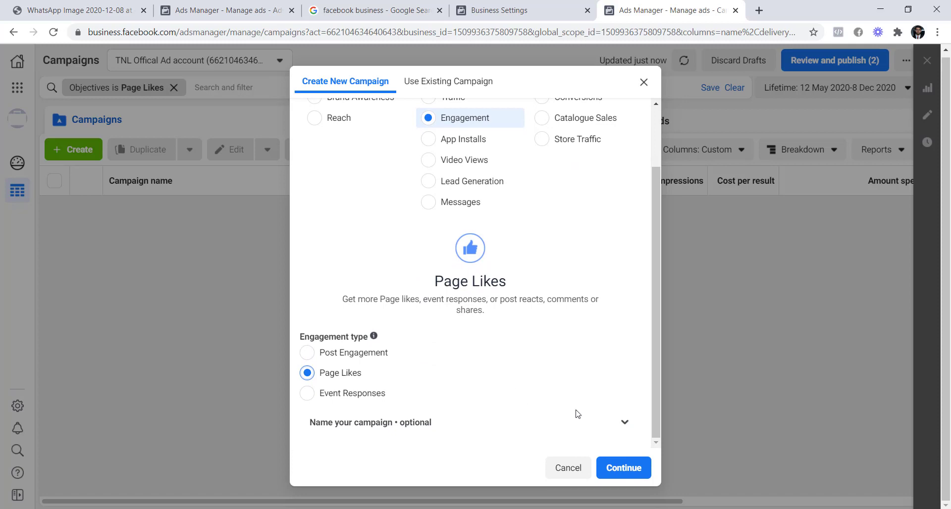
# Step: Name the campaign "Campaign 1", the ad set "Ad set 1" and the ad "Ad 1", and continue to the campaign editor
pyautogui.click(595, 422)
pyautogui.click(426, 287)
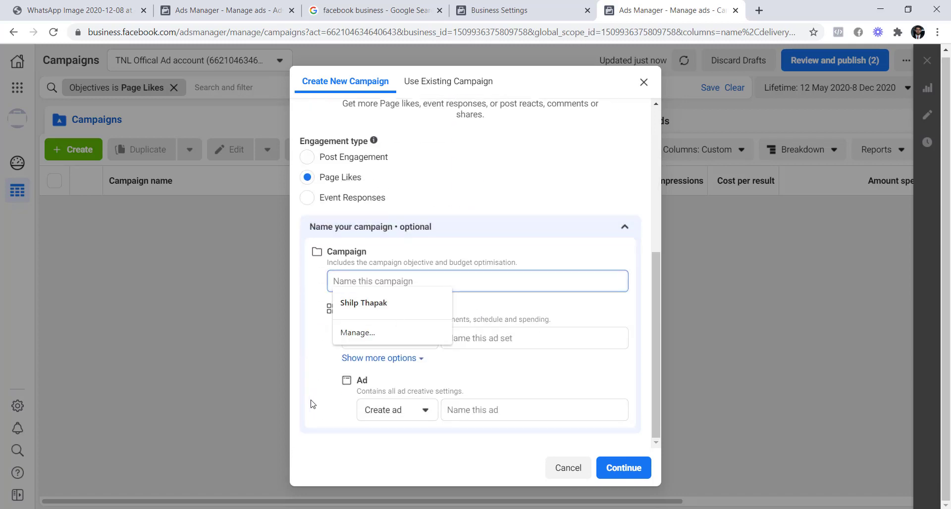
pyautogui.write('Campaign 1')
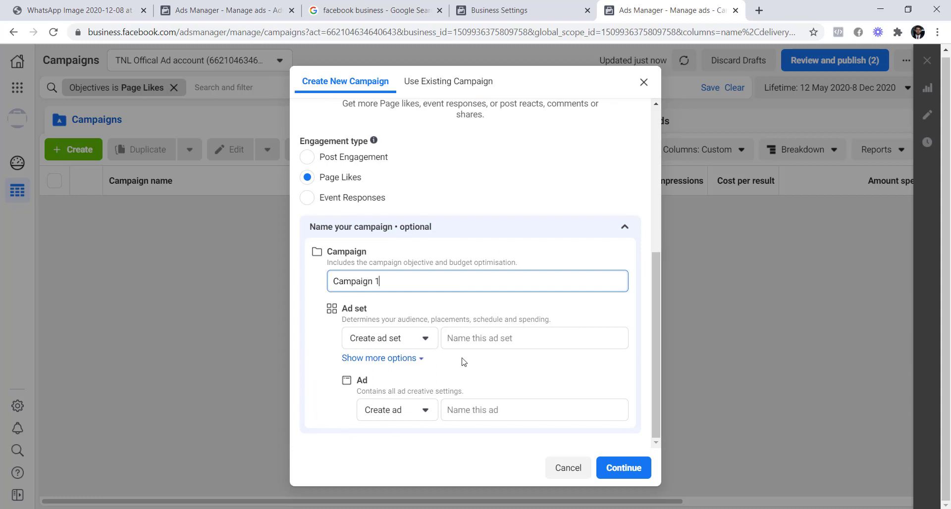
pyautogui.click(470, 337)
pyautogui.write('Ad set 1')
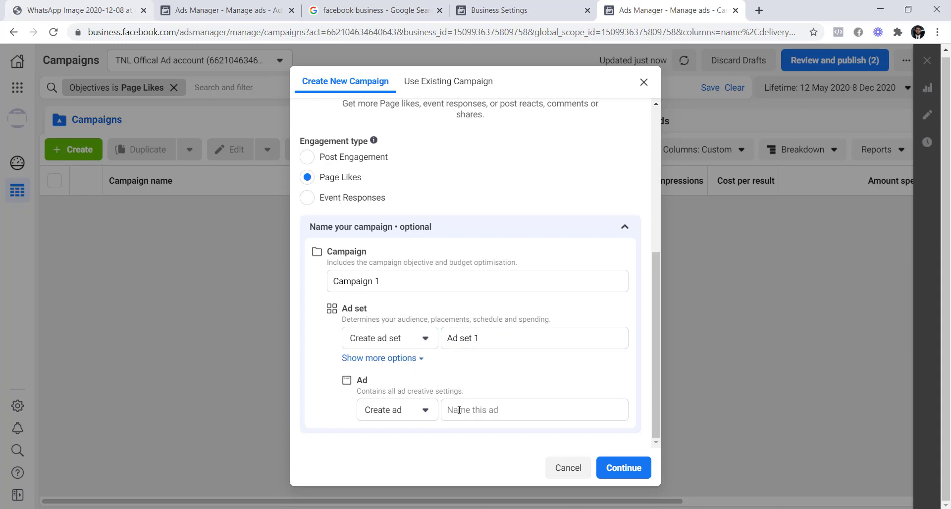
pyautogui.click(465, 409)
pyautogui.write('Ad 1')
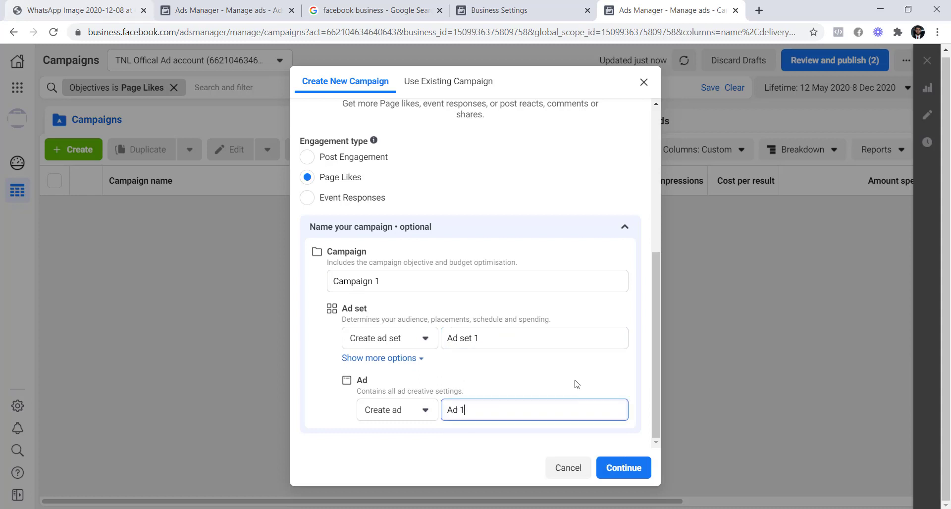
pyautogui.click(624, 468)
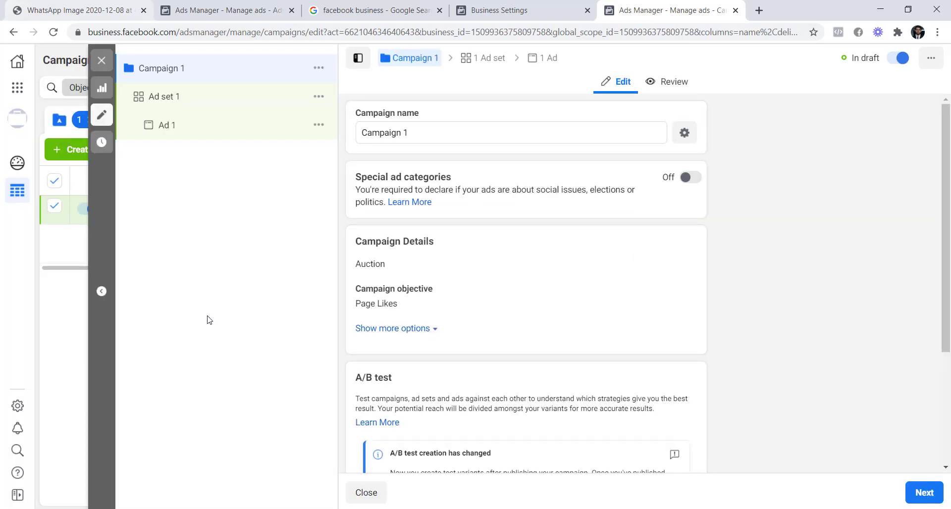
# Step: Close the editor without publishing the draft, and look through the campaign, ad set and ad lists for Campaign 1
pyautogui.click(101, 61)
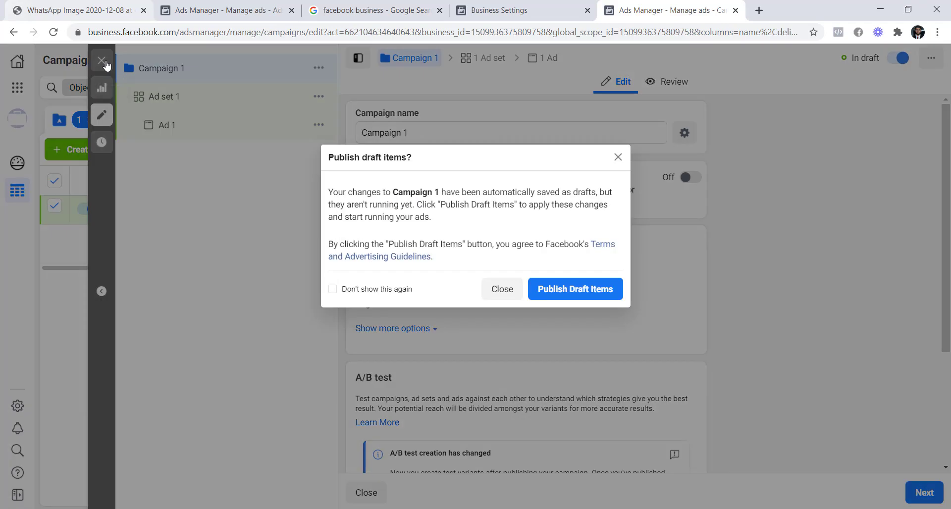
pyautogui.click(499, 292)
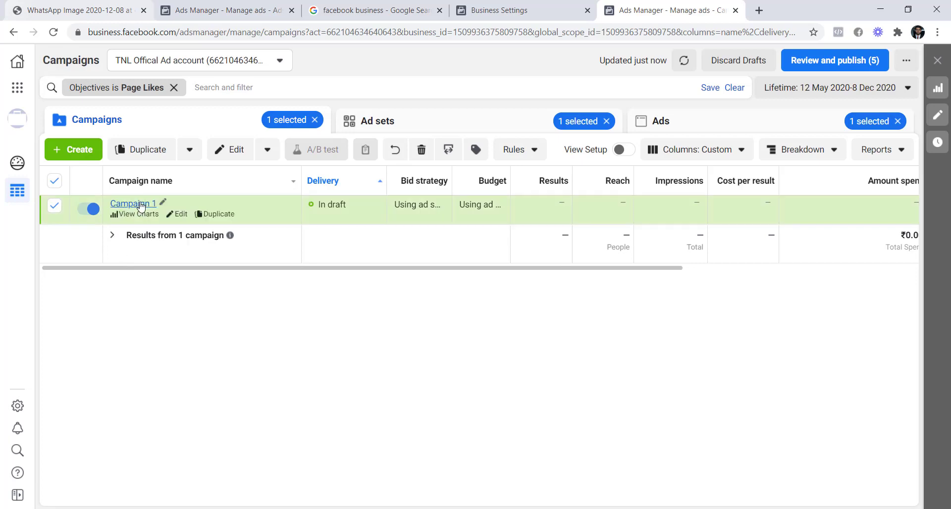
pyautogui.click(387, 129)
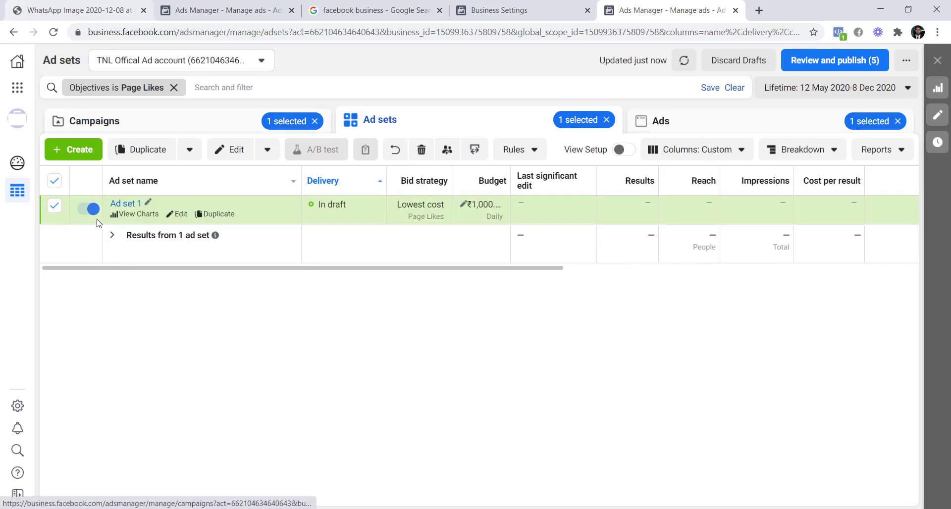
pyautogui.click(707, 127)
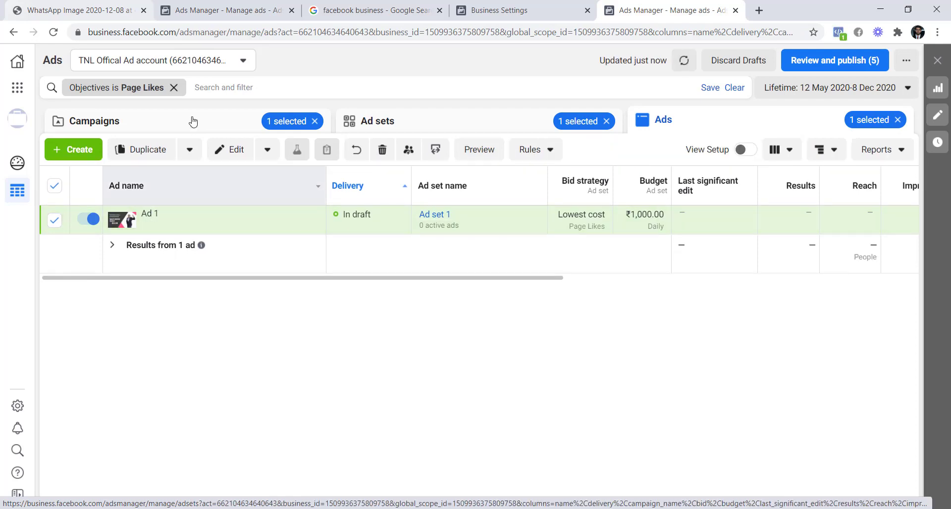
pyautogui.click(192, 121)
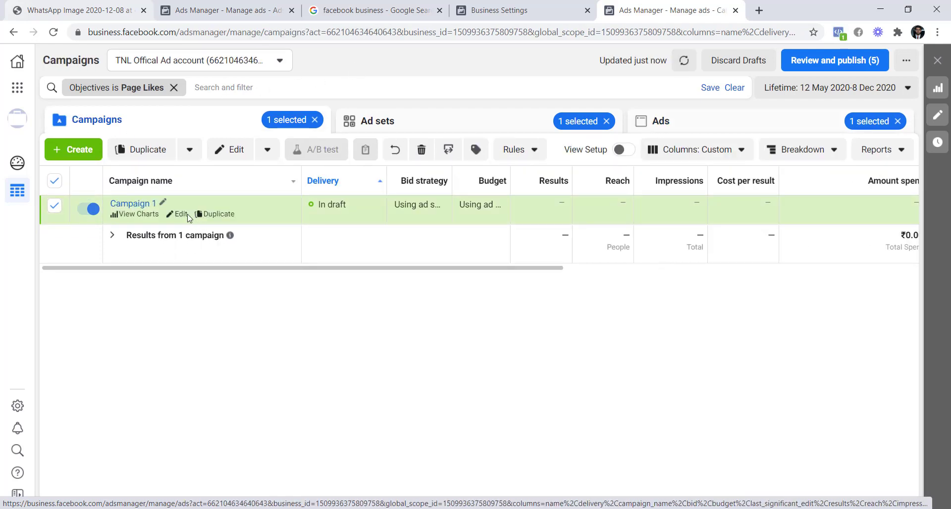
# Step: Reopen Campaign 1 for editing and read its A/B test and campaign budget optimisation sections
pyautogui.click(183, 214)
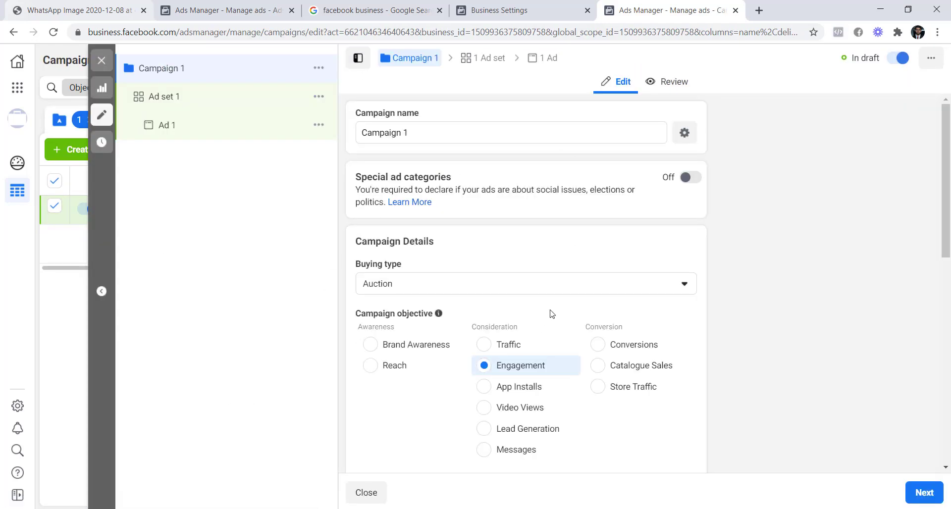
pyautogui.scroll(-4, 551, 246)
pyautogui.scroll(-7, 550, 246)
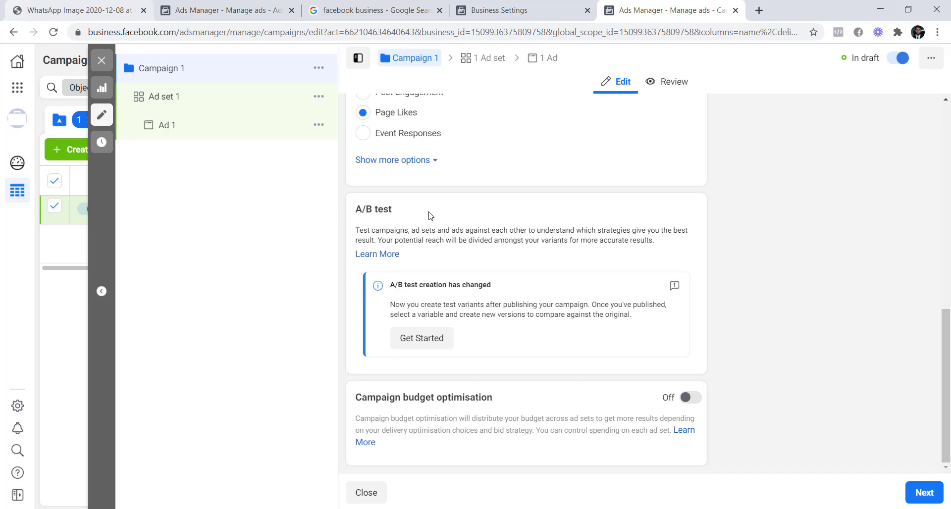
pyautogui.tripleClick(391, 218)
pyautogui.click(463, 214)
pyautogui.moveTo(480, 400); pyautogui.dragTo(647, 420)
pyautogui.click(511, 407)
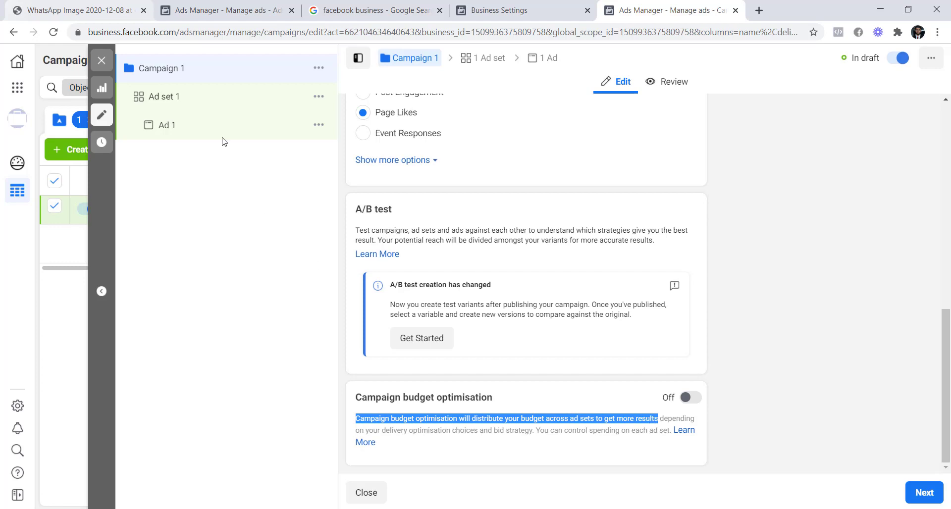
# Step: Enable campaign budget optimisation for Campaign 1 to inspect its daily budget setting, and disable it again
pyautogui.click(694, 399)
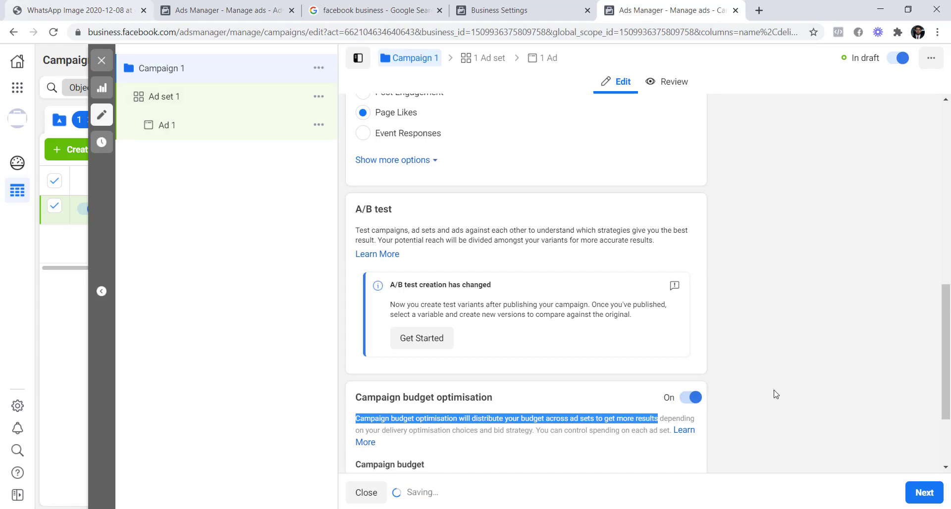
pyautogui.click(775, 394)
pyautogui.scroll(-3, 774, 393)
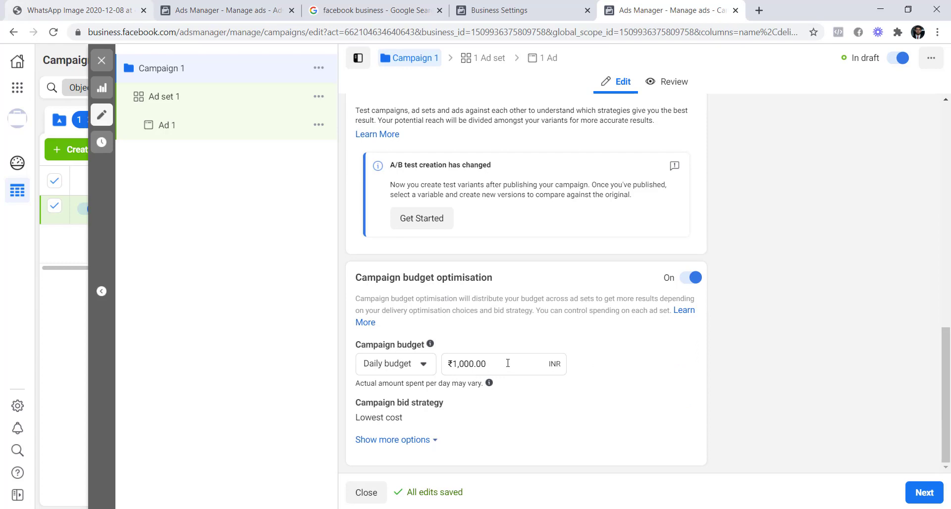
pyautogui.moveTo(508, 364); pyautogui.dragTo(448, 364)
pyautogui.click(749, 378)
pyautogui.click(690, 279)
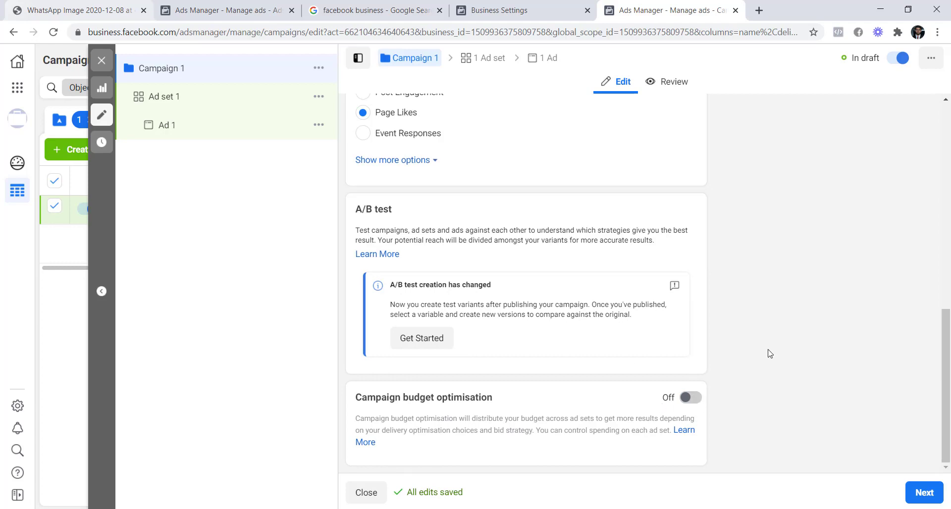
# Step: Turn on campaign budget optimisation for Campaign 1 and review its daily budget amount
pyautogui.click(690, 398)
pyautogui.scroll(-3, 773, 341)
pyautogui.moveTo(493, 362); pyautogui.dragTo(435, 367)
pyautogui.click(765, 366)
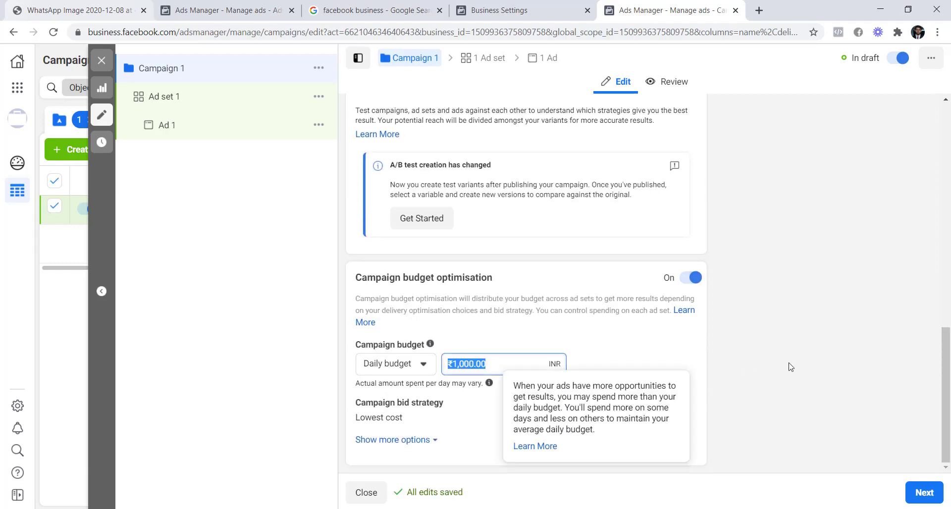
pyautogui.click(494, 364)
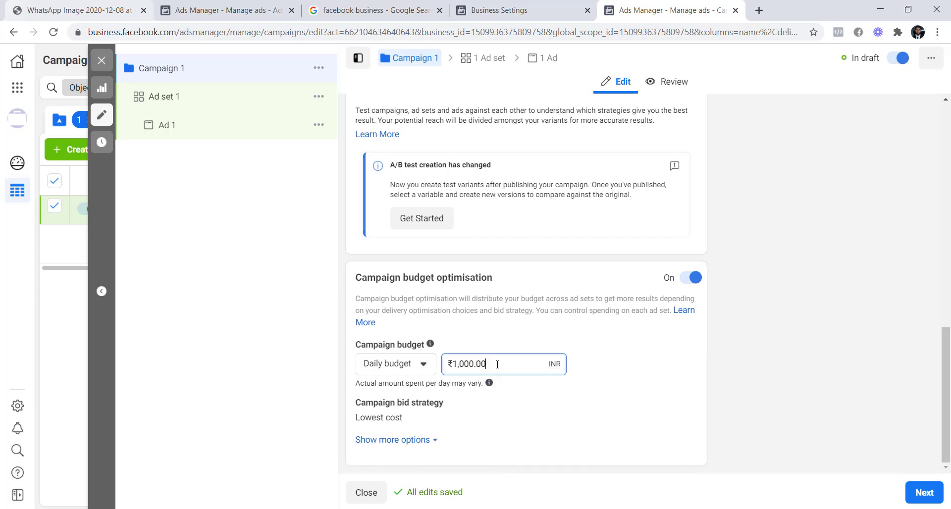
pyautogui.moveTo(498, 364); pyautogui.dragTo(440, 368)
pyautogui.click(753, 360)
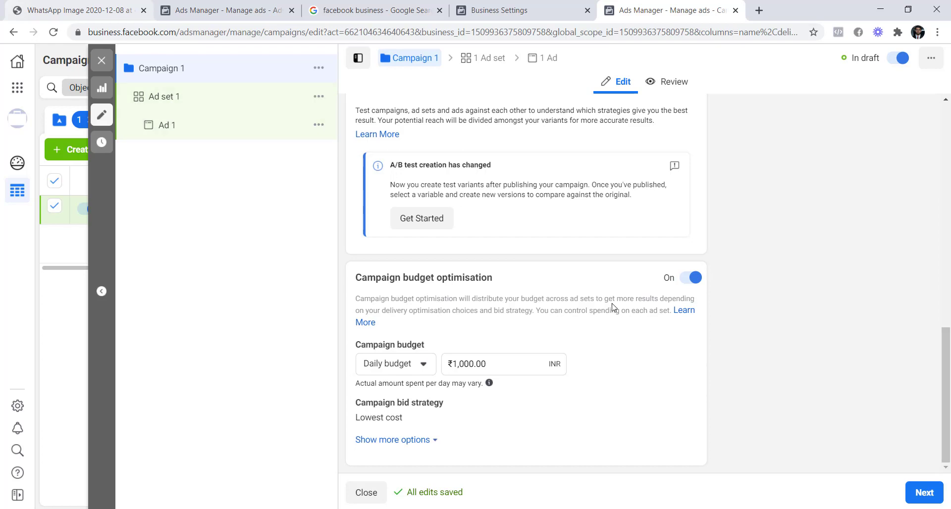
# Step: Read Campaign 1's campaign budget optimisation description and its Page Likes engagement type
pyautogui.moveTo(605, 300); pyautogui.dragTo(659, 299)
pyautogui.click(545, 287)
pyautogui.scroll(4, 555, 285)
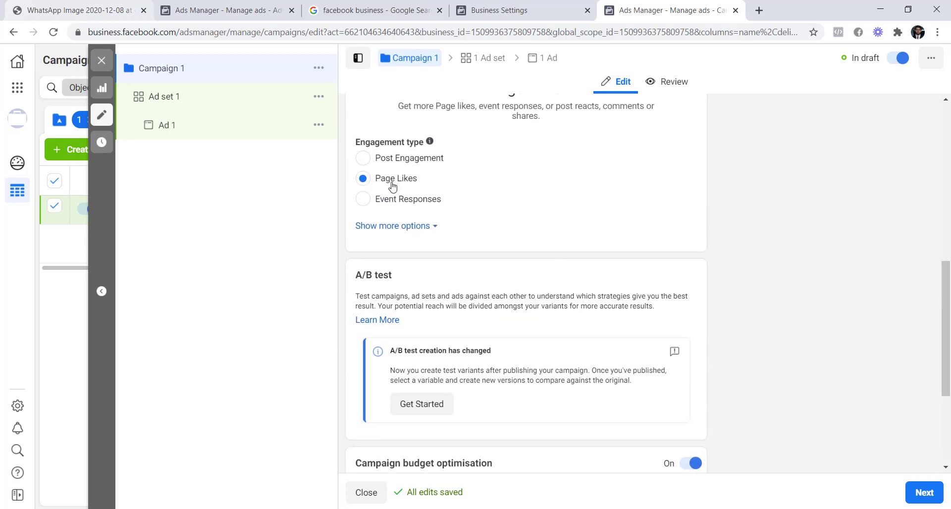
pyautogui.moveTo(418, 181); pyautogui.dragTo(374, 179)
pyautogui.click(733, 208)
pyautogui.scroll(-4, 572, 215)
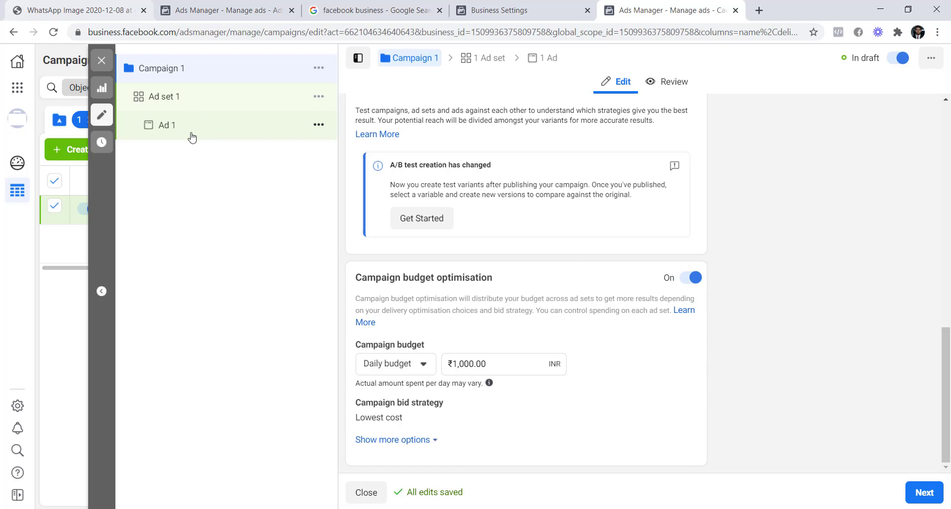
# Step: Turn off campaign budget optimisation for Campaign 1
pyautogui.click(686, 285)
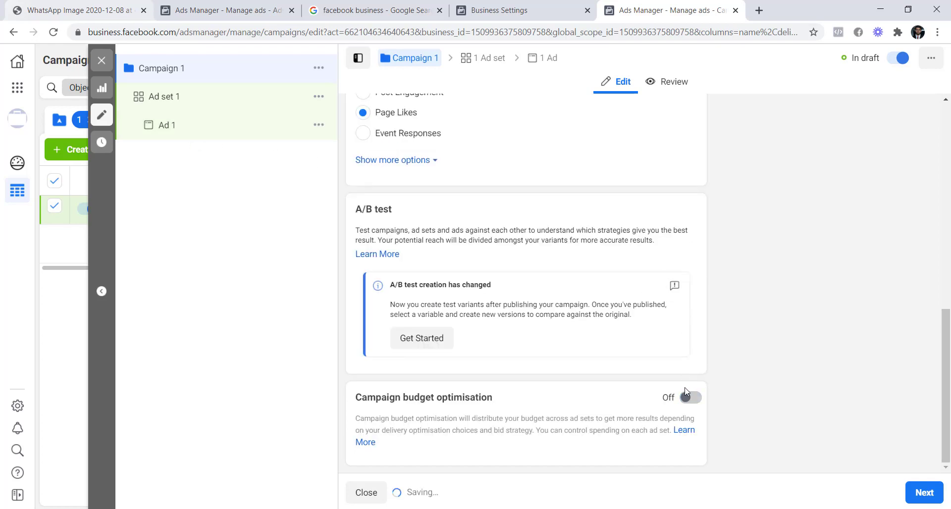
pyautogui.moveTo(510, 405); pyautogui.dragTo(354, 400)
pyautogui.click(521, 398)
# Step: Open Ad set 1 for editing and examine its daily budget amount
pyautogui.click(490, 59)
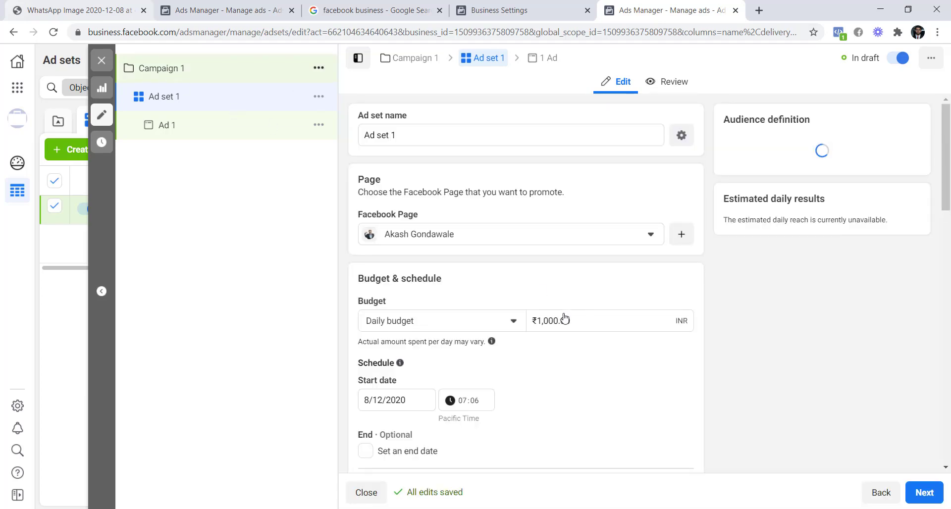
pyautogui.click(563, 320)
pyautogui.click(520, 291)
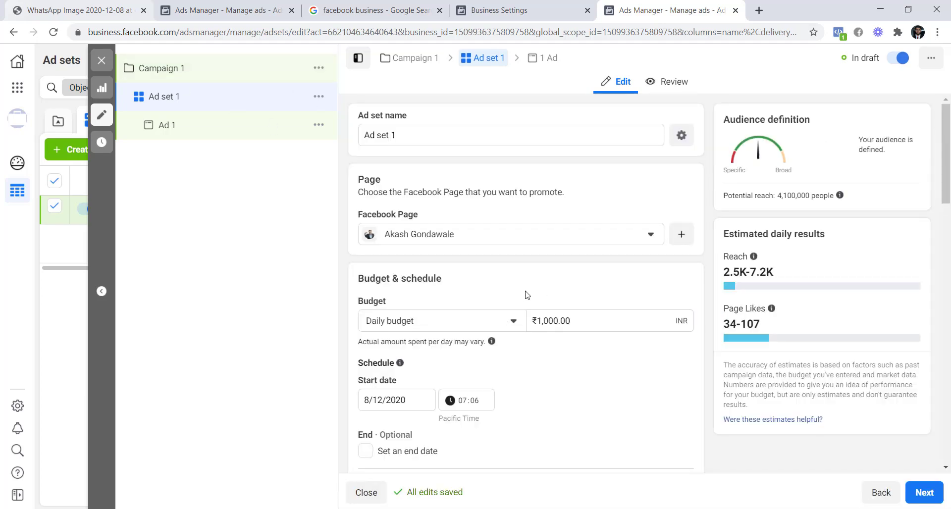
pyautogui.moveTo(571, 322); pyautogui.dragTo(522, 324)
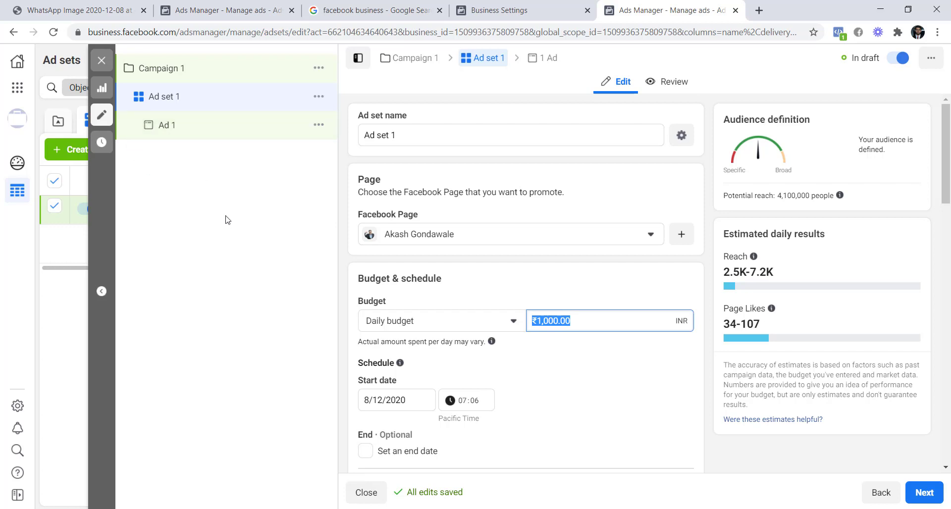
# Step: Choose TNL Digital Marketing as the Facebook Page promoted by Ad set 1
pyautogui.click(626, 239)
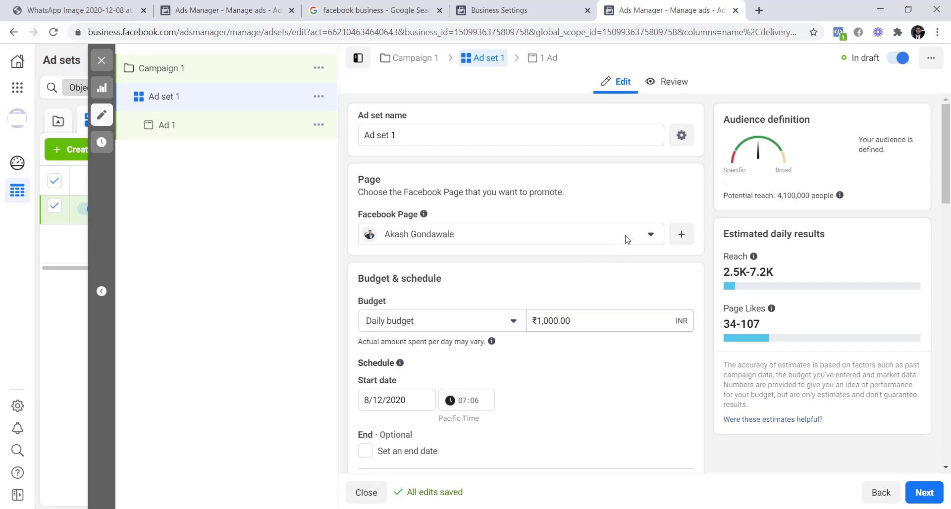
pyautogui.scroll(3, 506, 321)
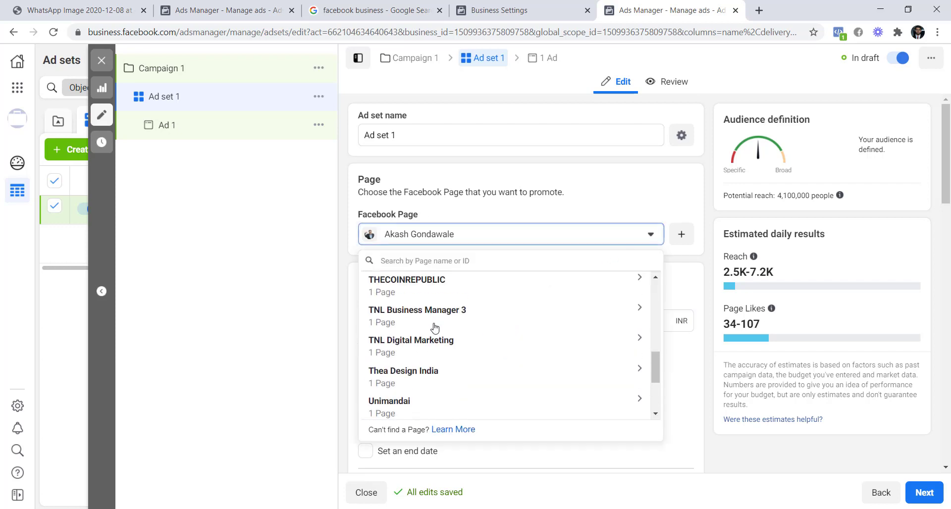
pyautogui.click(433, 344)
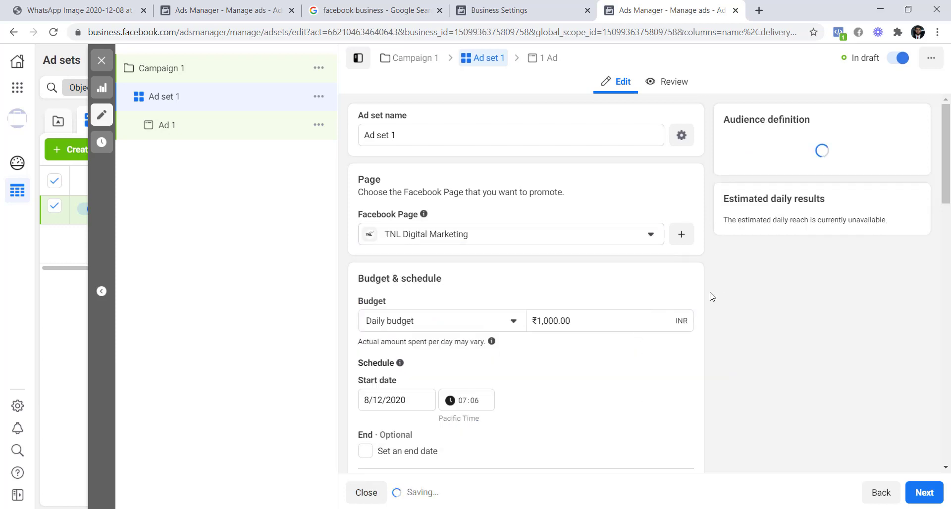
# Step: Replace the Pune audience location of Ad set 1 with the whole country of India
pyautogui.scroll(-5, 506, 260)
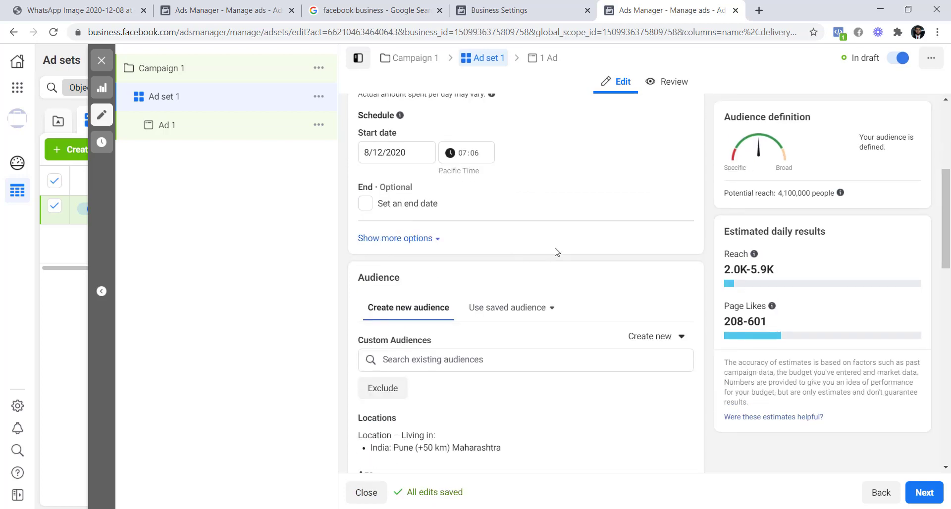
pyautogui.scroll(-3, 559, 251)
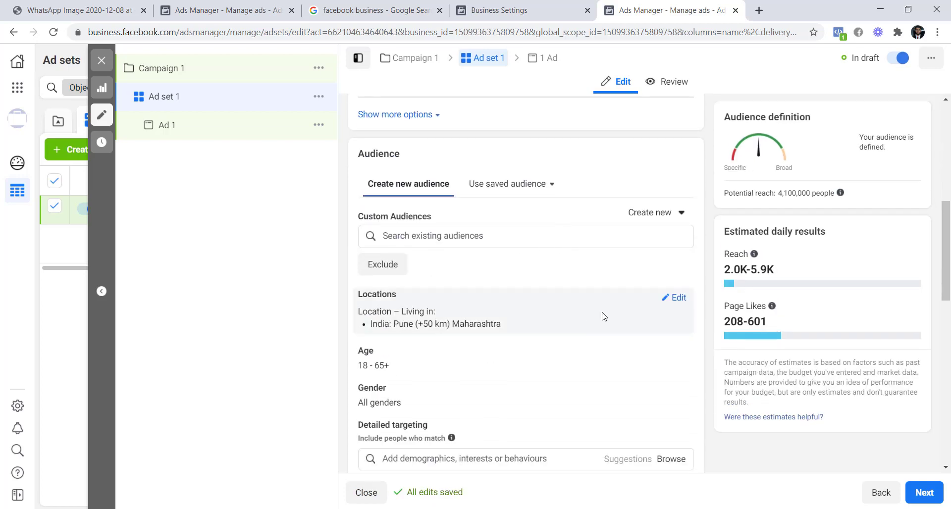
pyautogui.click(676, 297)
pyautogui.click(664, 367)
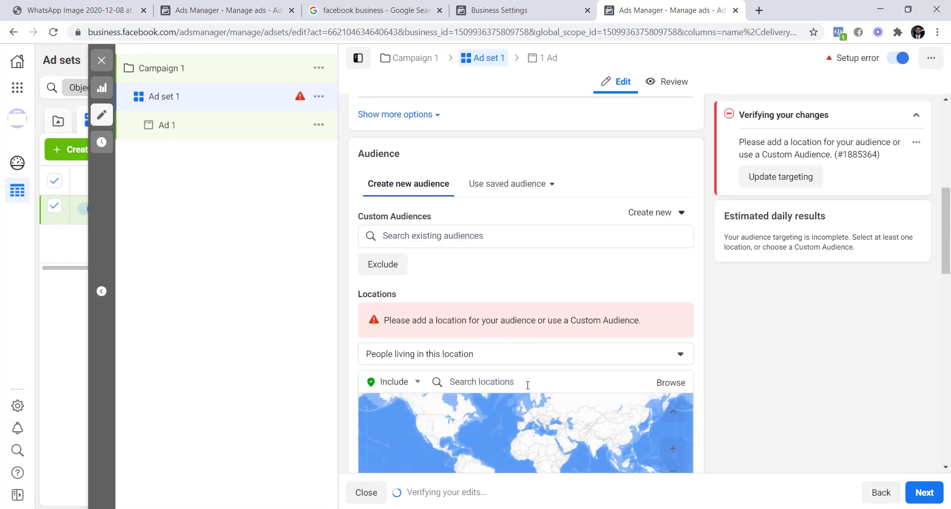
pyautogui.click(527, 386)
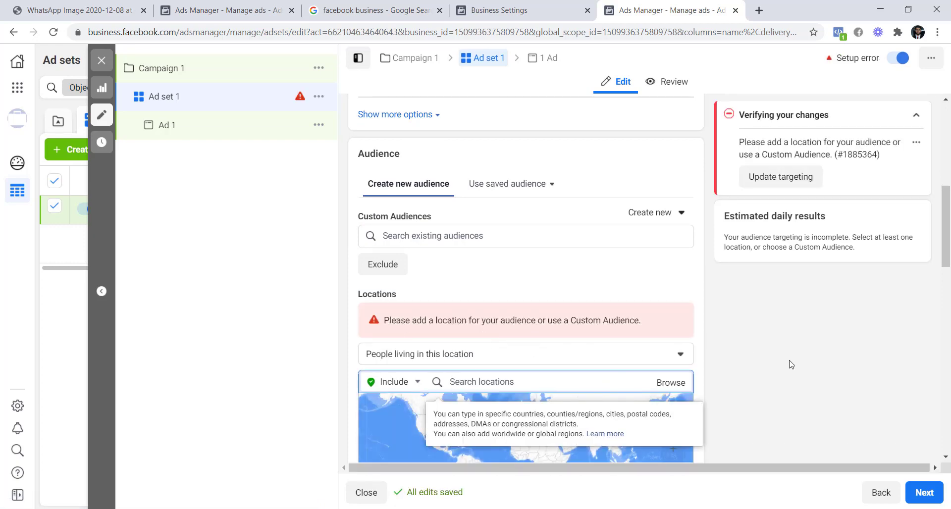
pyautogui.write('india')
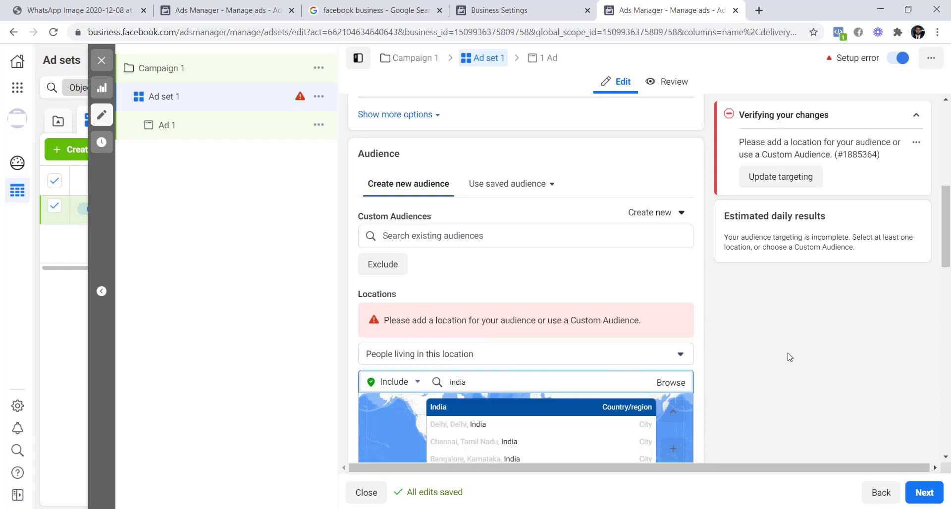
pyautogui.scroll(-1, 819, 352)
pyautogui.click(603, 352)
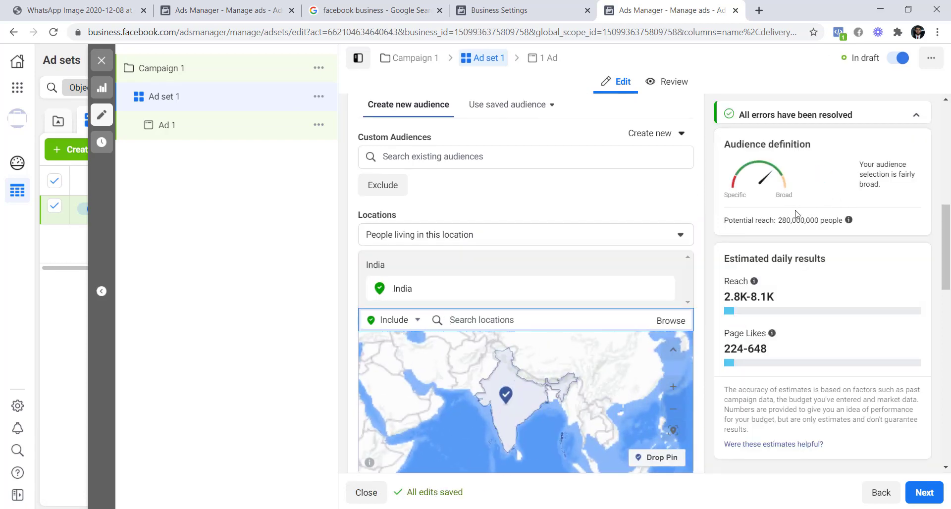
# Step: Check the potential reach and the estimated daily Page Likes for the India audience
pyautogui.moveTo(780, 196); pyautogui.dragTo(786, 196)
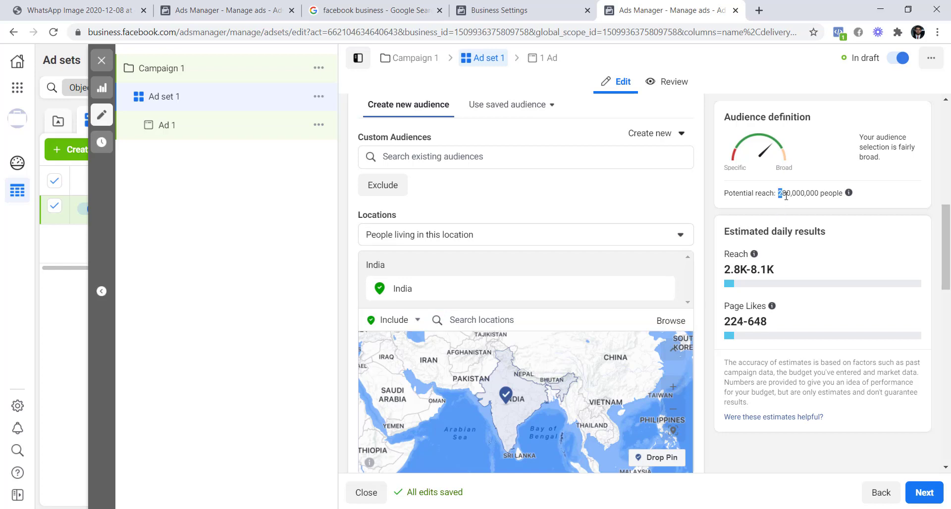
pyautogui.click(713, 207)
pyautogui.scroll(-1, 608, 308)
pyautogui.scroll(-5, 608, 308)
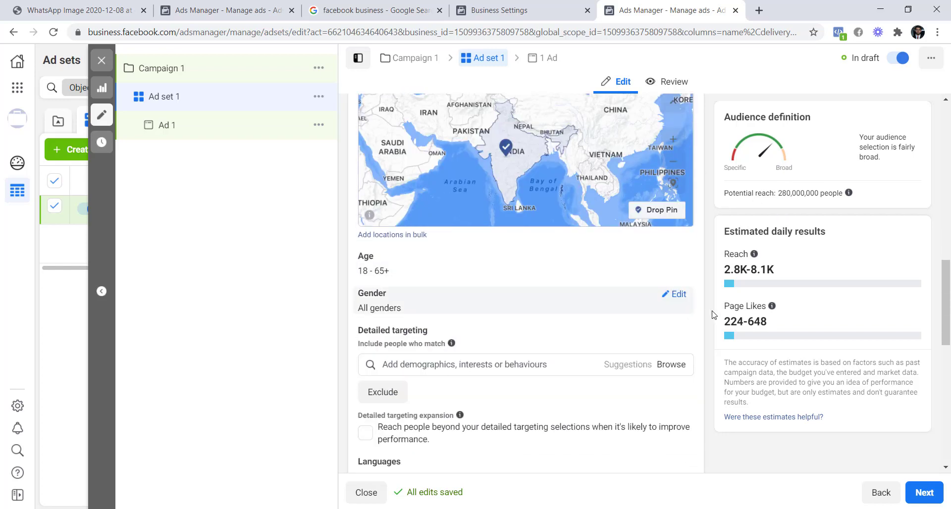
pyautogui.moveTo(775, 322); pyautogui.dragTo(724, 320)
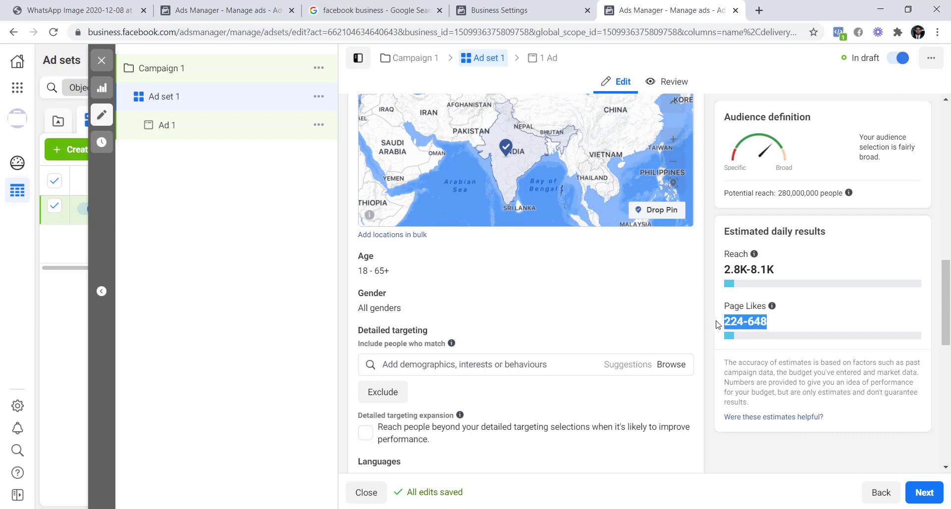
pyautogui.click(708, 321)
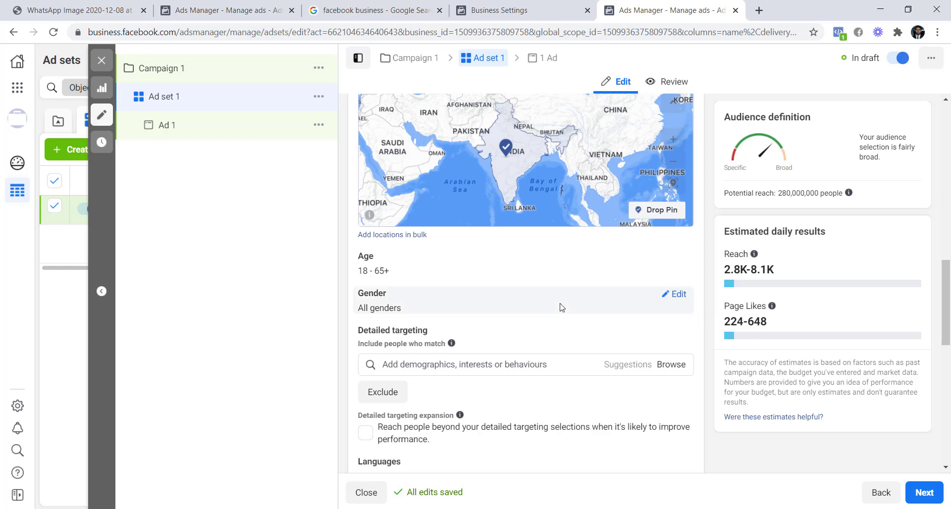
# Step: Add the Digital marketing interest to the detailed targeting of Ad set 1
pyautogui.click(489, 363)
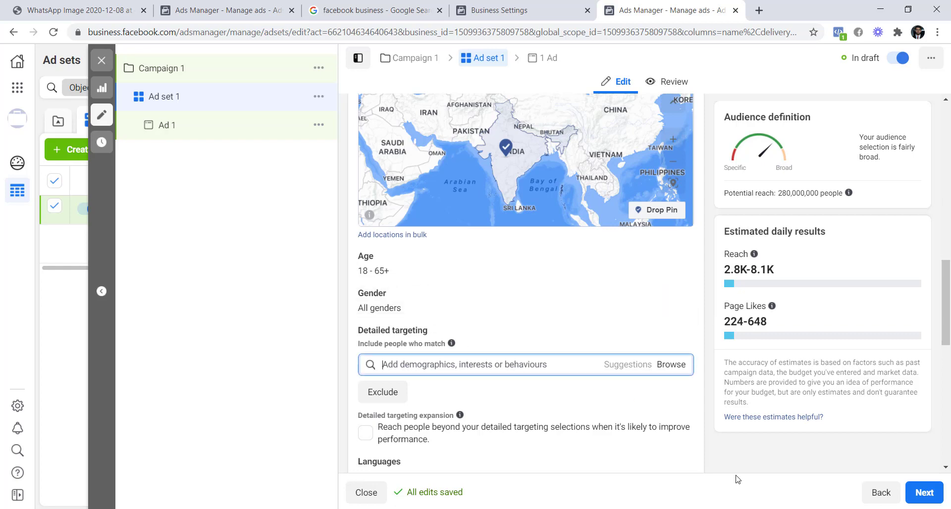
pyautogui.write('digital marketing')
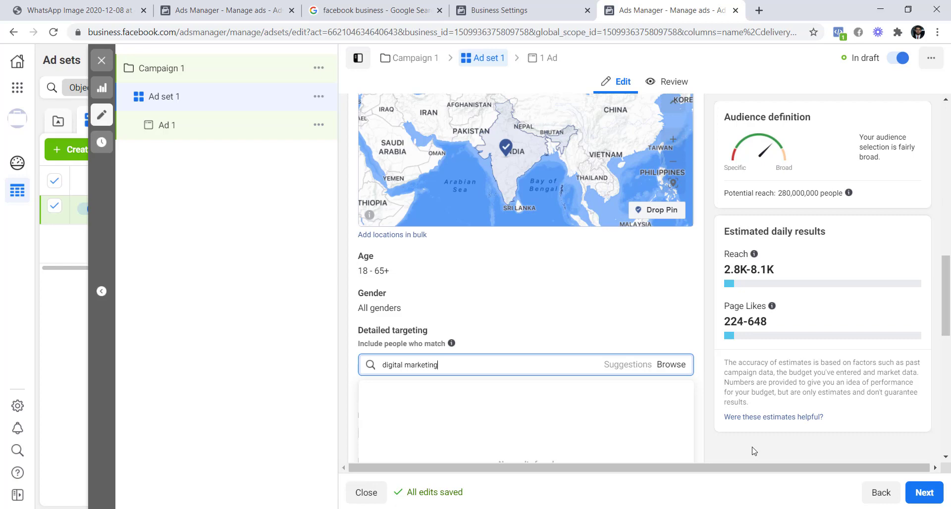
pyautogui.scroll(-1, 629, 300)
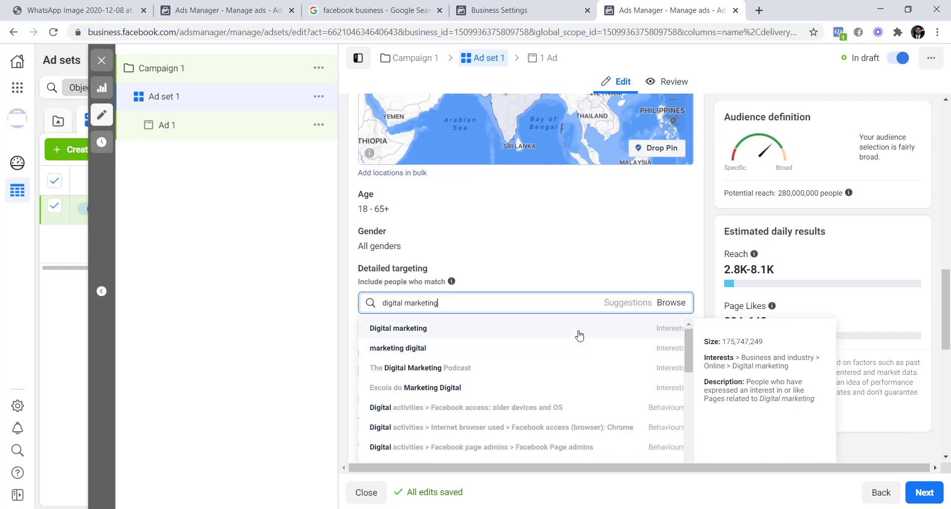
pyautogui.click(674, 335)
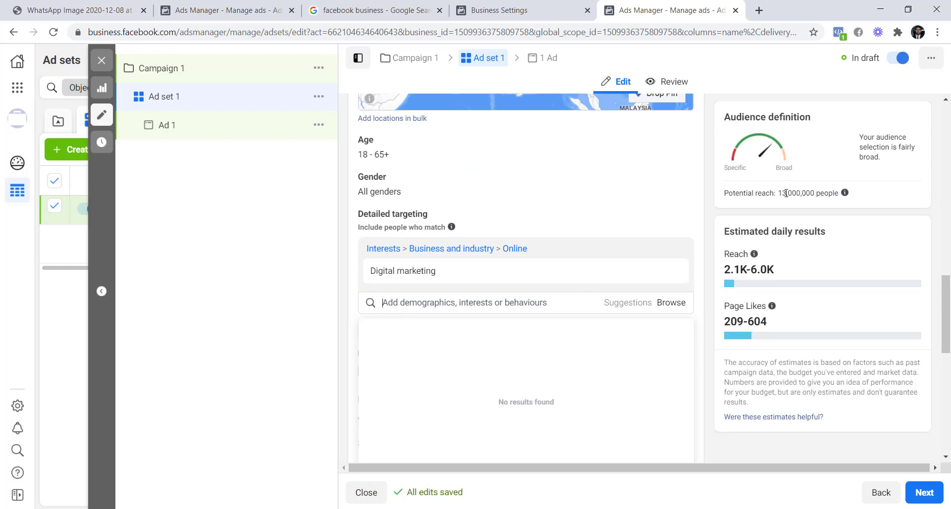
# Step: Check the narrowed audience's potential reach and enable detailed targeting expansion
pyautogui.moveTo(782, 195); pyautogui.dragTo(787, 196)
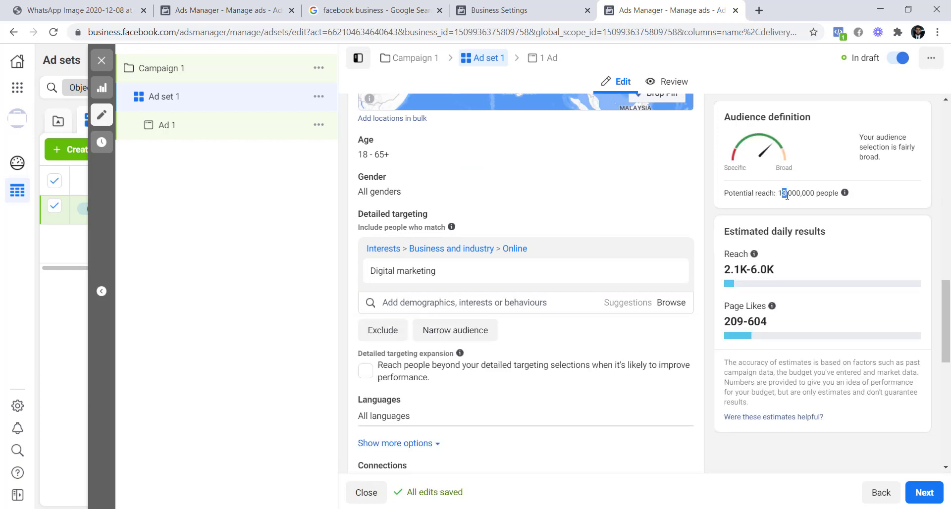
pyautogui.click(768, 208)
pyautogui.moveTo(427, 272)
pyautogui.click(367, 375)
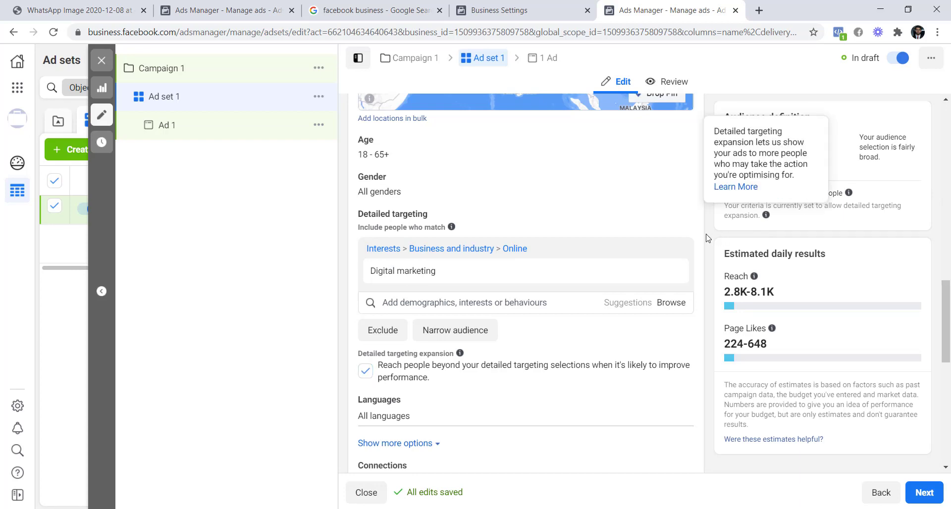
# Step: In the audience connections, replace the excluded Page with TNL Digital Marketing so that people who like it are excluded
pyautogui.scroll(-5, 592, 304)
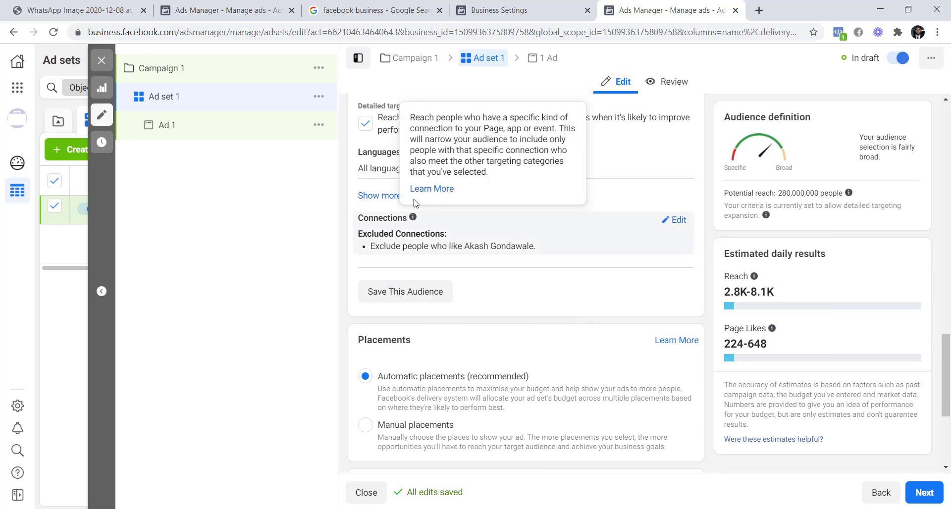
pyautogui.click(678, 221)
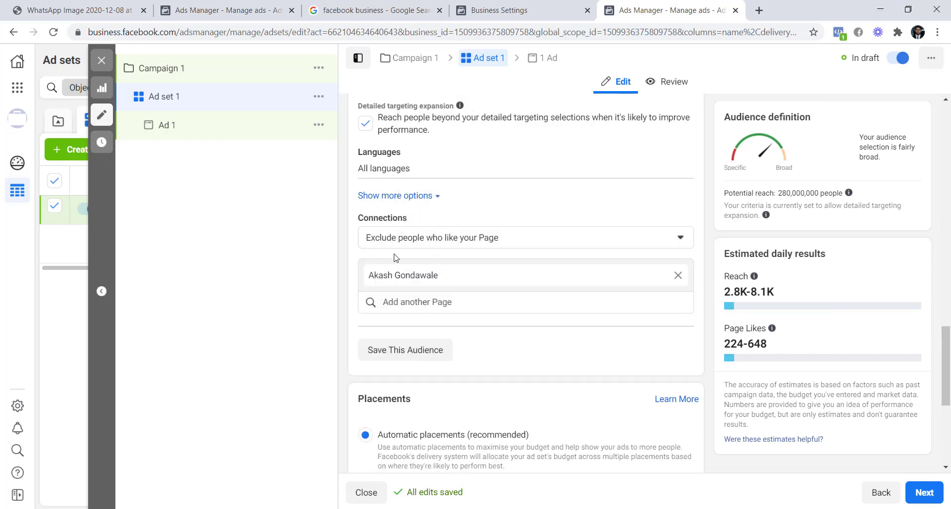
pyautogui.click(678, 276)
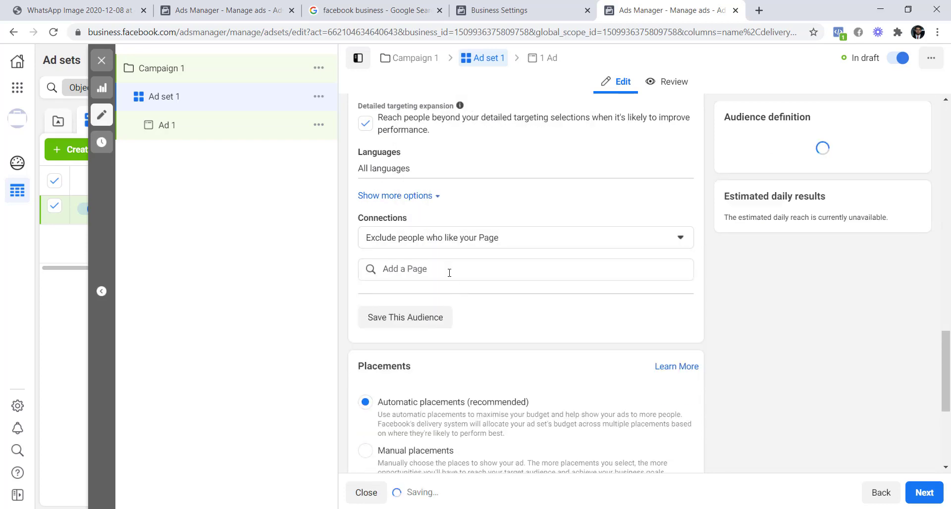
pyautogui.write('tnl')
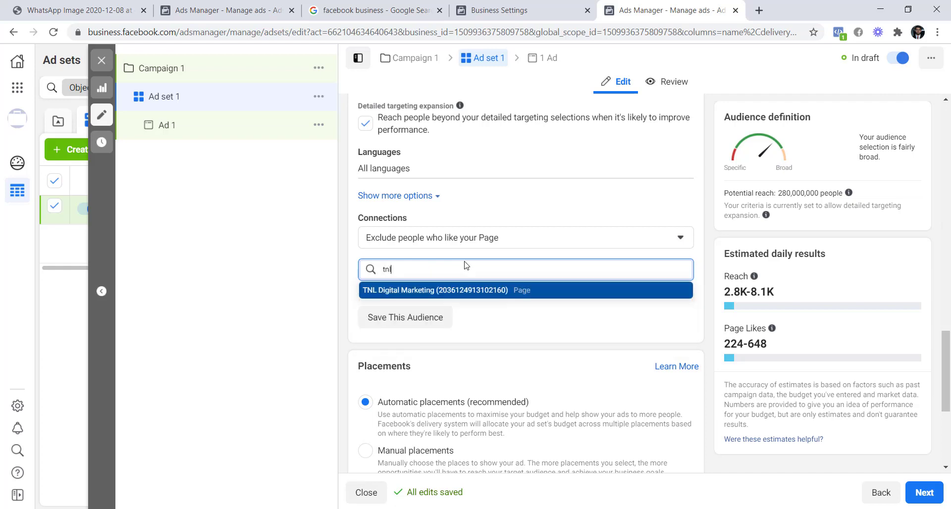
pyautogui.click(453, 292)
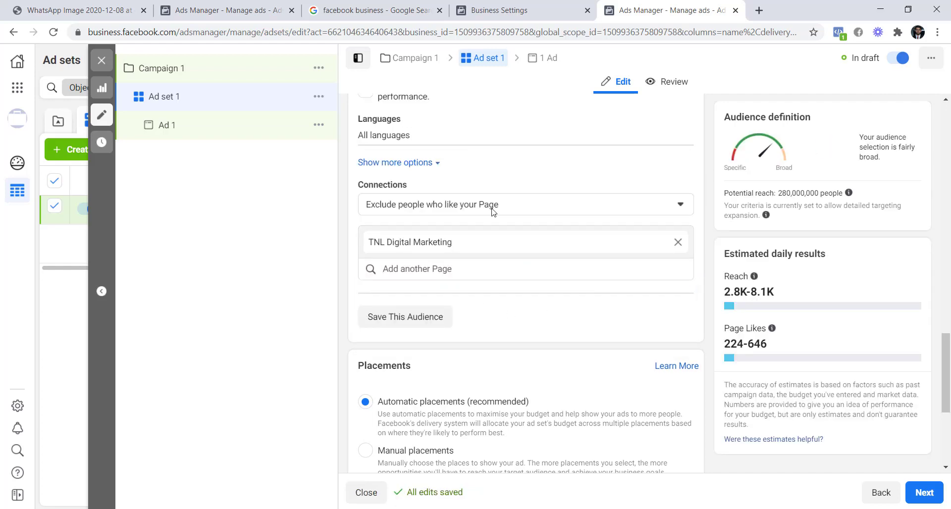
# Step: Switch Ad set 1 to manual placements and review the available platforms and placement types
pyautogui.scroll(-4, 539, 263)
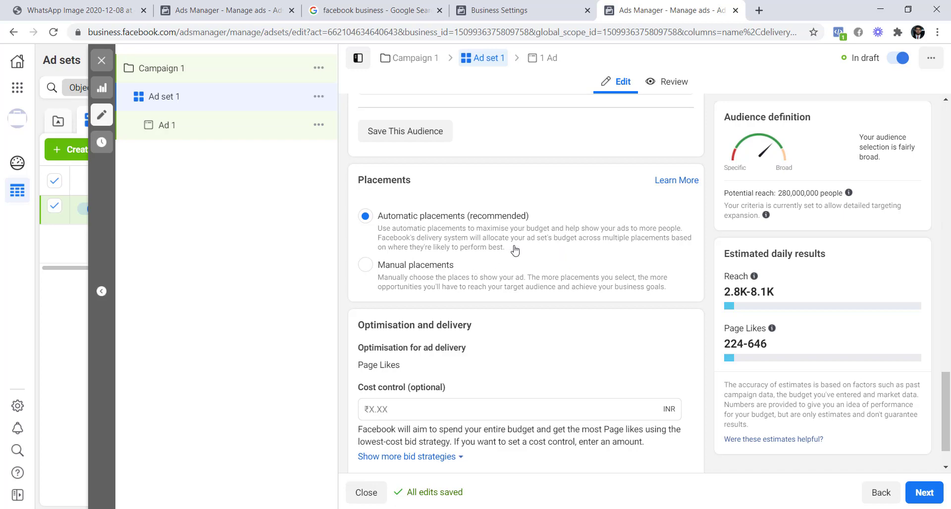
pyautogui.click(366, 265)
pyautogui.scroll(-3, 473, 272)
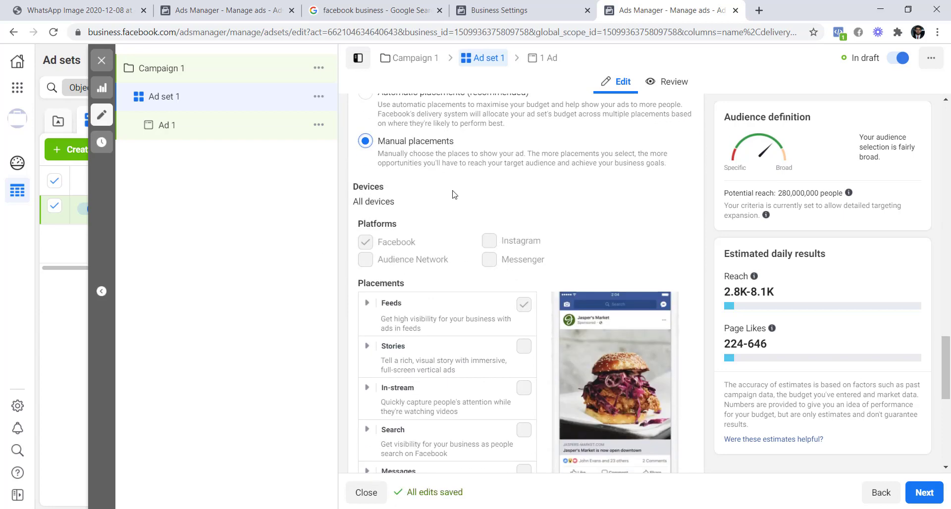
pyautogui.scroll(-1, 478, 317)
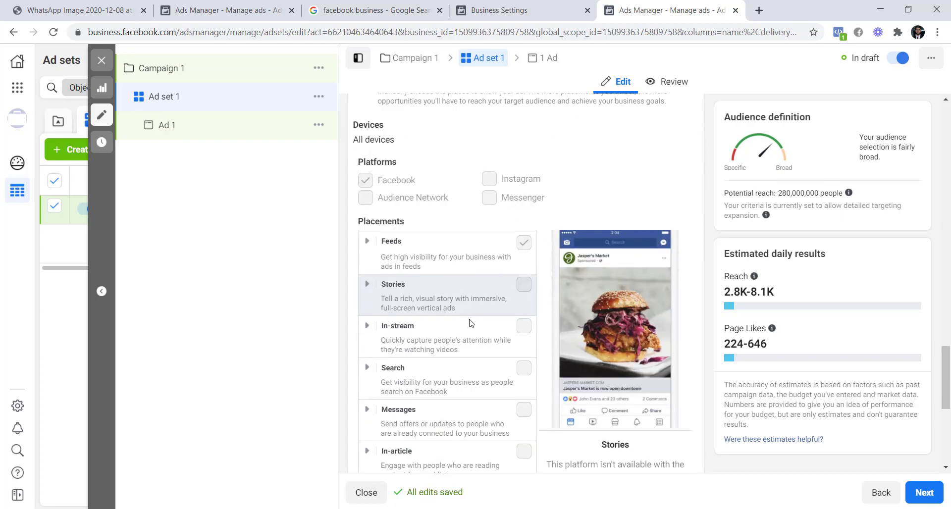
pyautogui.scroll(1, 473, 317)
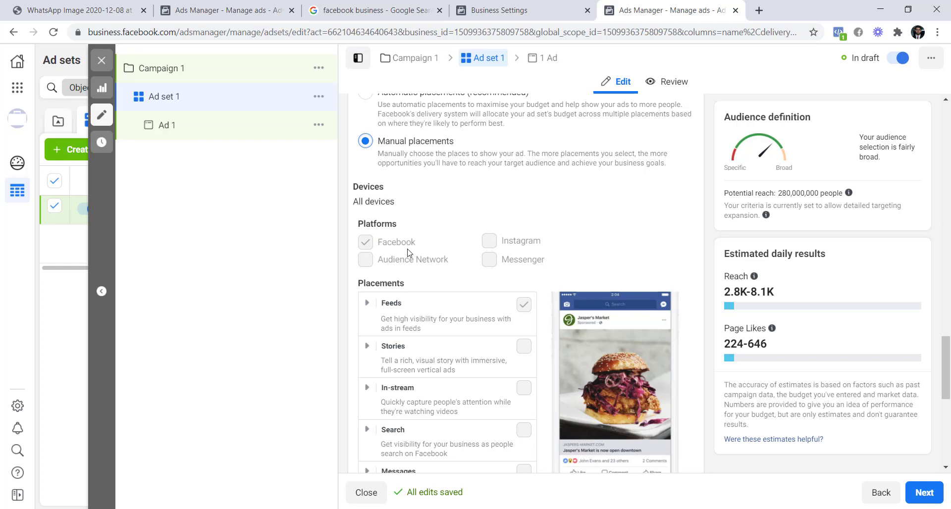
pyautogui.scroll(-1, 471, 230)
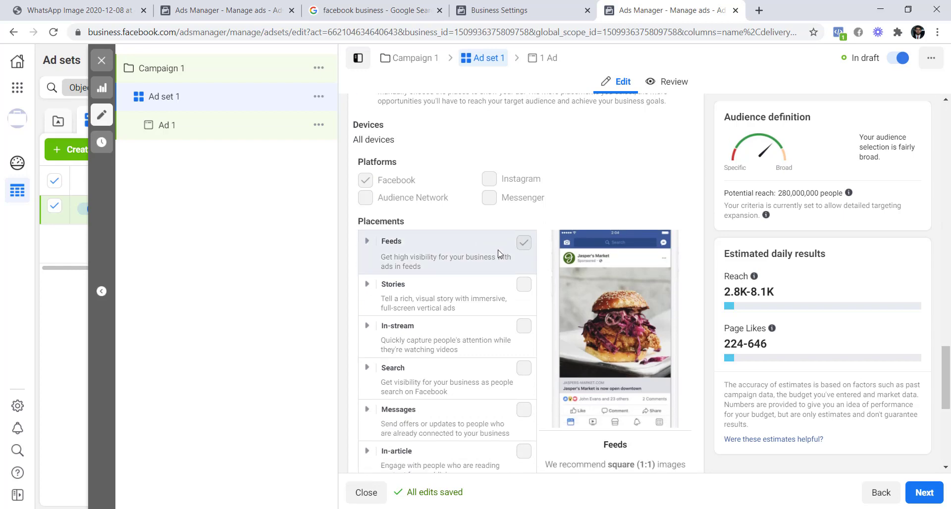
# Step: Review the remaining manual placement options of Ad set 1 and switch it back to automatic placements
pyautogui.scroll(3, 495, 252)
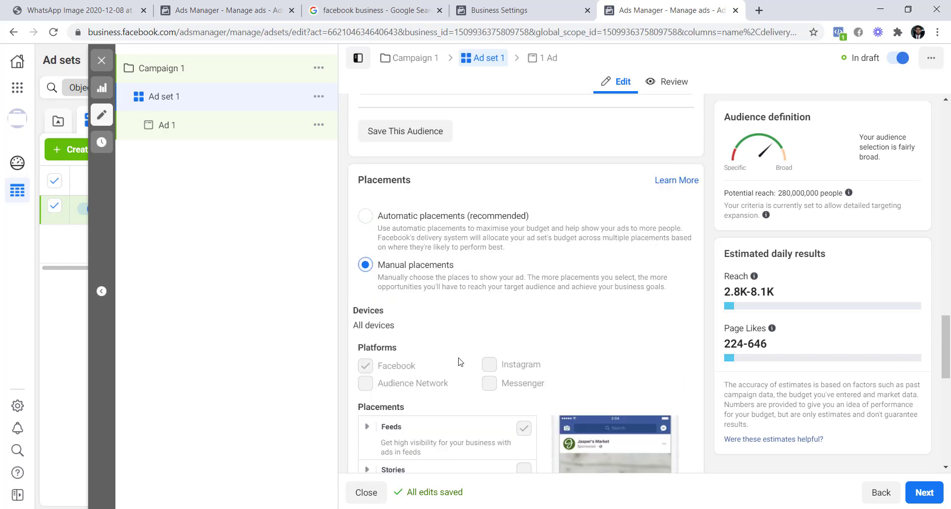
pyautogui.scroll(-1, 455, 347)
pyautogui.scroll(-7, 448, 331)
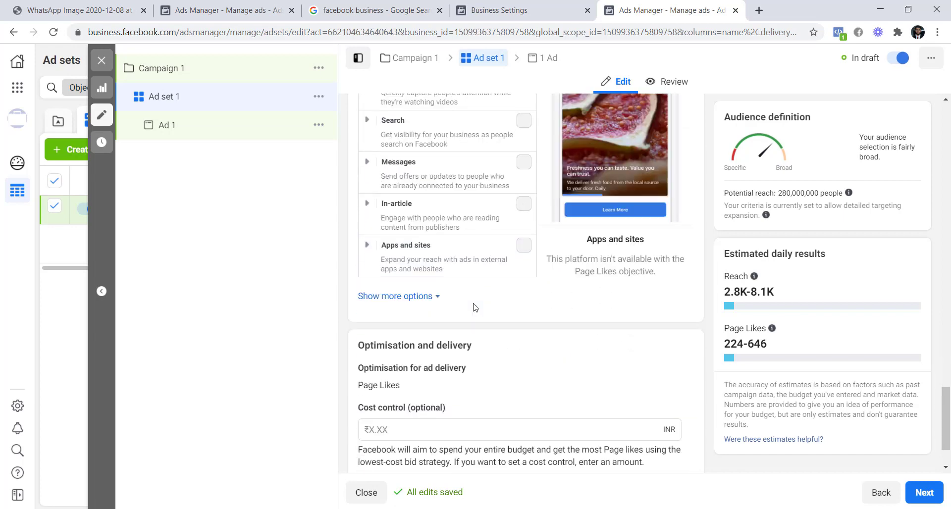
pyautogui.scroll(6, 471, 307)
pyautogui.scroll(1, 475, 307)
pyautogui.click(366, 158)
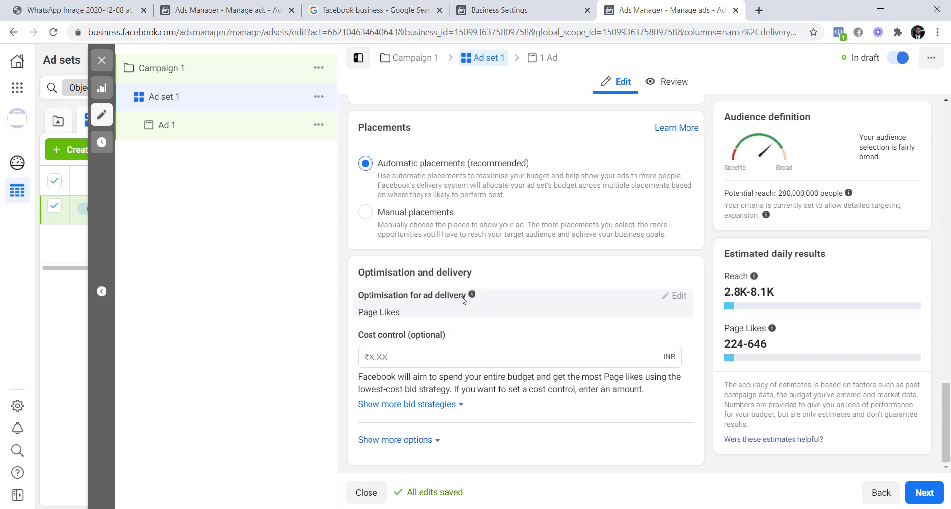
# Step: Examine Ad set 1's optimisation for ad delivery and its optional cost control setting
pyautogui.moveTo(473, 295)
pyautogui.moveTo(410, 315); pyautogui.dragTo(358, 313)
pyautogui.click(358, 313)
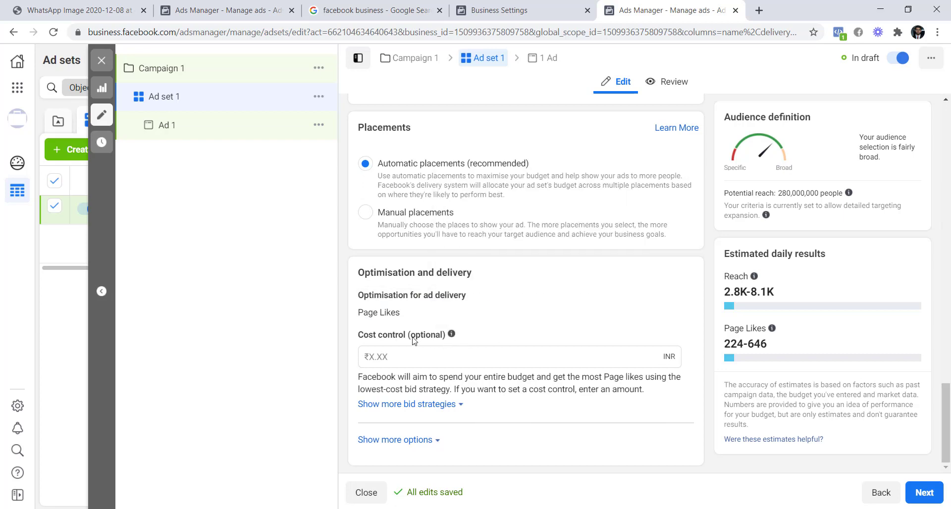
pyautogui.moveTo(447, 338)
# Step: Open Ad 1 and replace its primary text with "Please like my page."
pyautogui.click(545, 58)
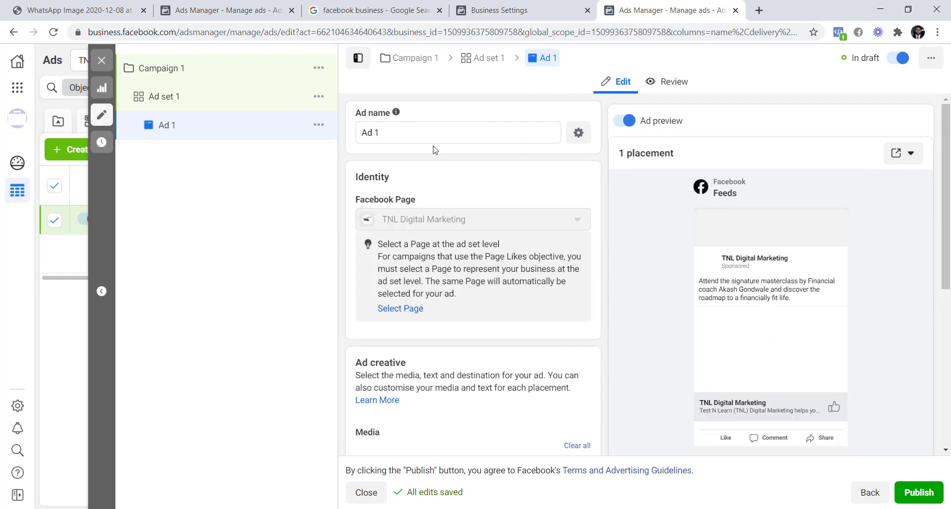
pyautogui.scroll(-3, 483, 198)
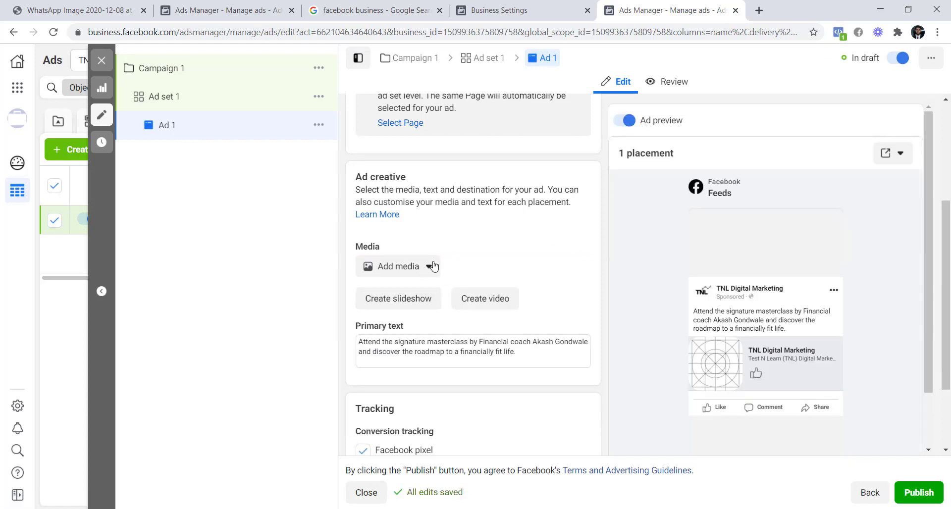
pyautogui.moveTo(517, 353); pyautogui.dragTo(279, 355)
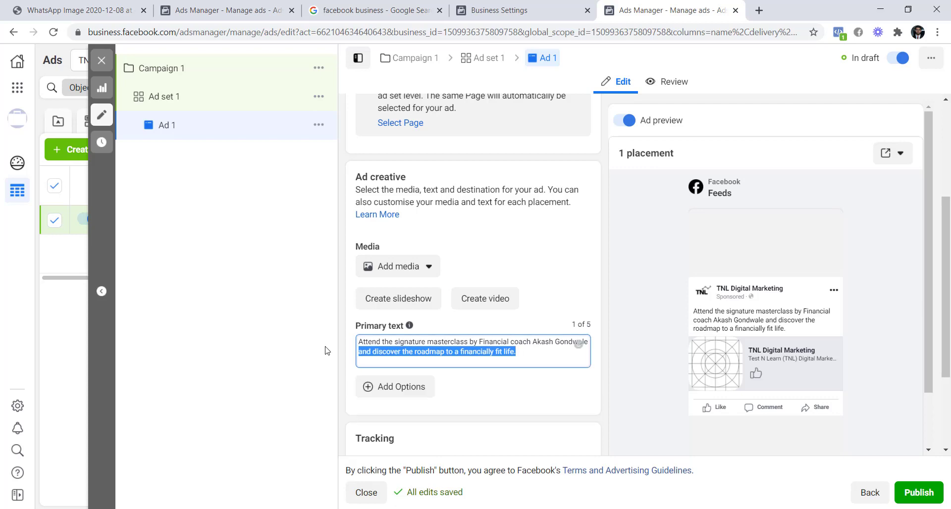
pyautogui.hotkey('ctrl', 'a')
pyautogui.press('BackSpace')
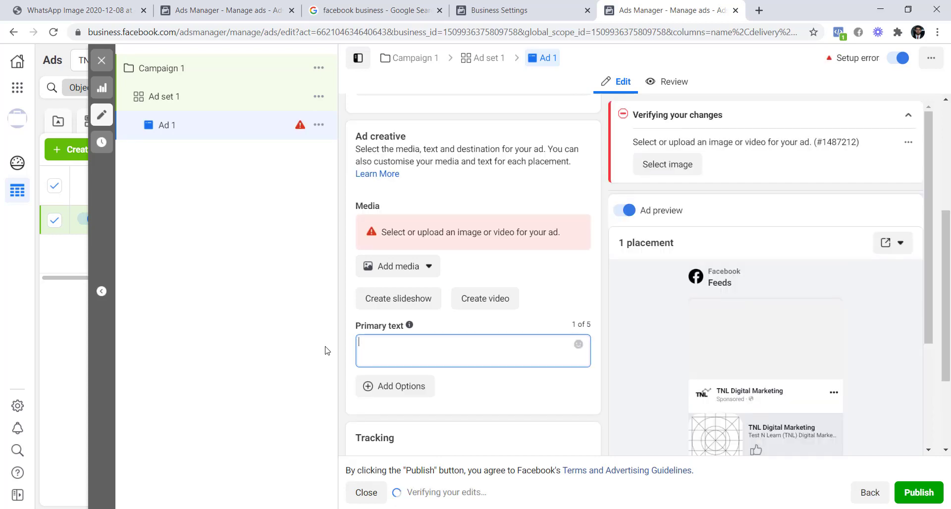
pyautogui.write('Please like')
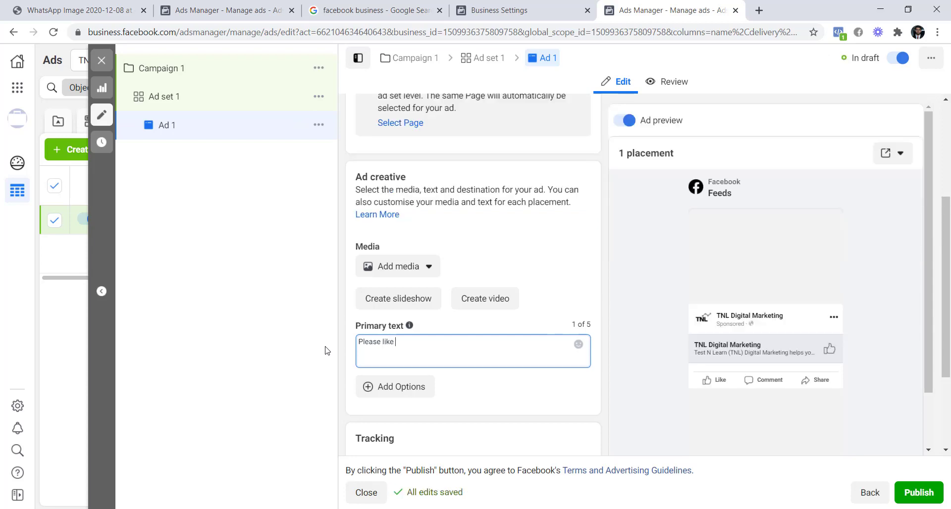
pyautogui.write(' my')
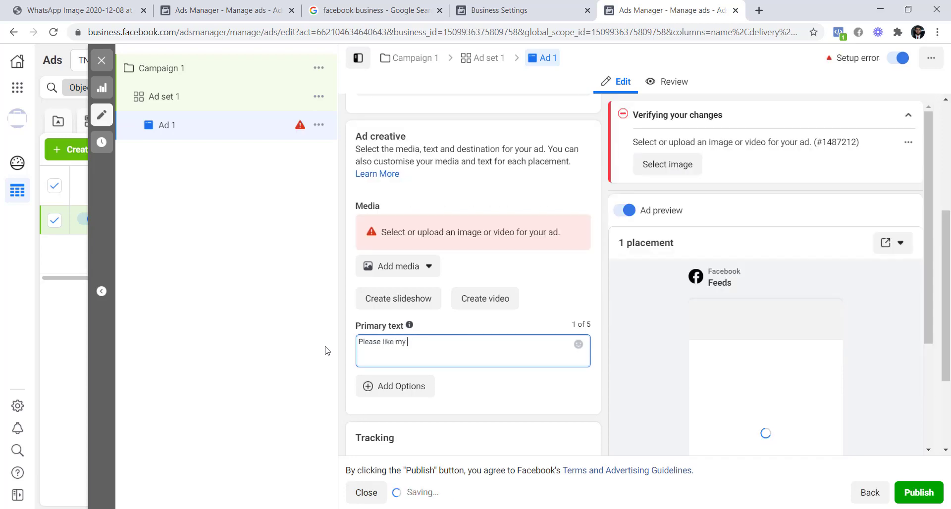
pyautogui.write(' page.')
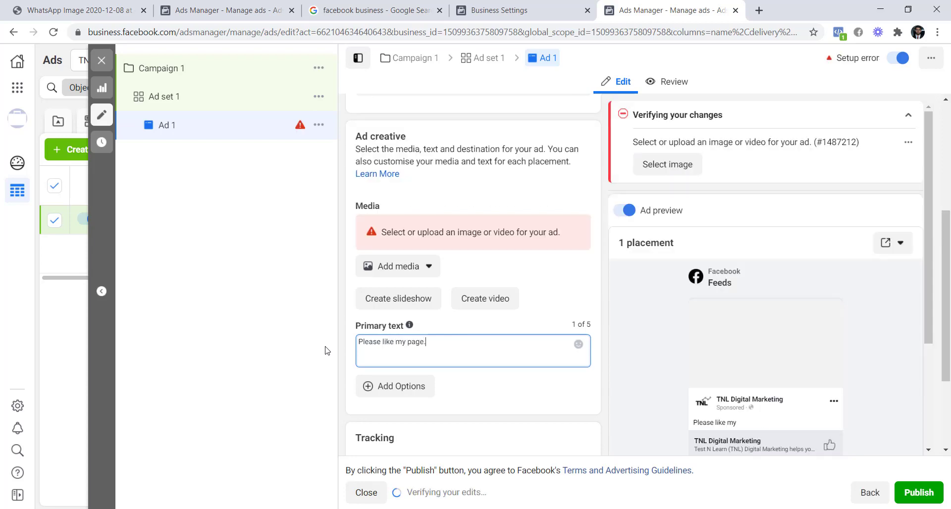
# Step: Add the 1640 × 624 TNL Digital Marketing banner from the account images as Ad 1's media
pyautogui.click(429, 266)
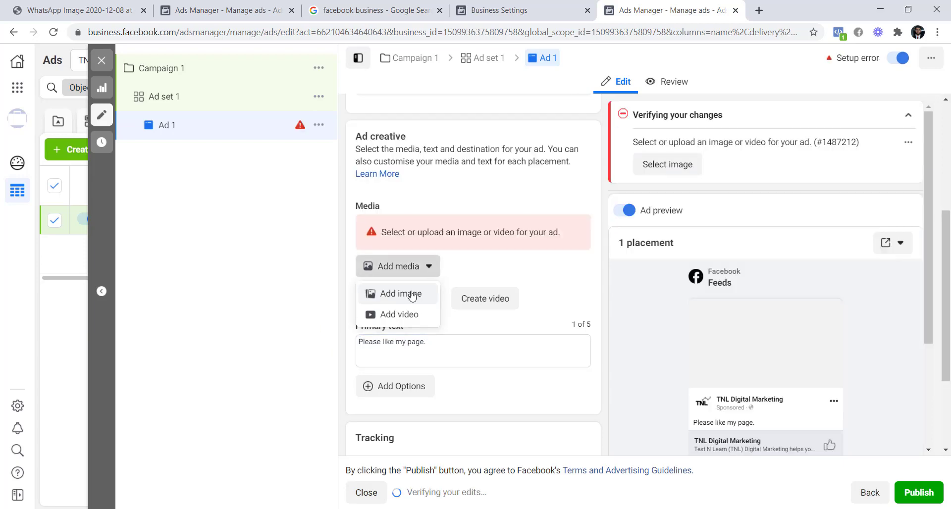
pyautogui.click(411, 294)
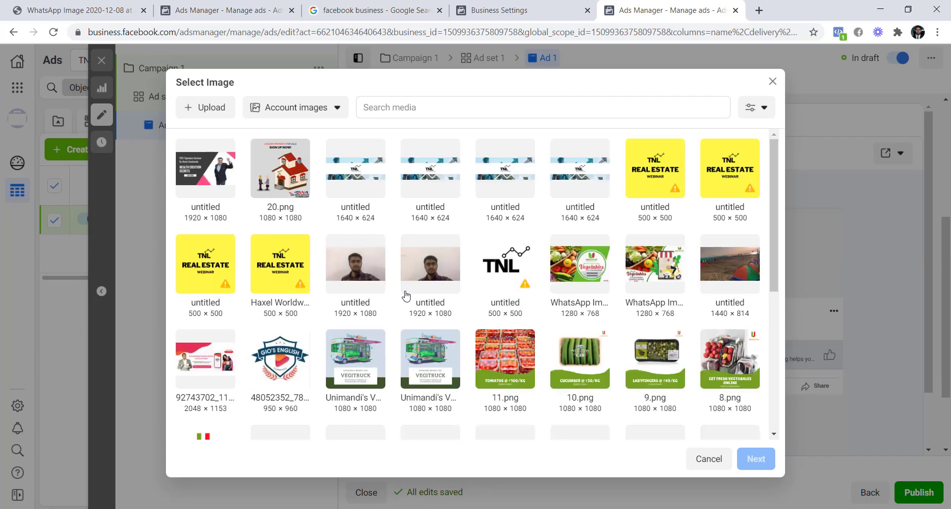
pyautogui.click(355, 168)
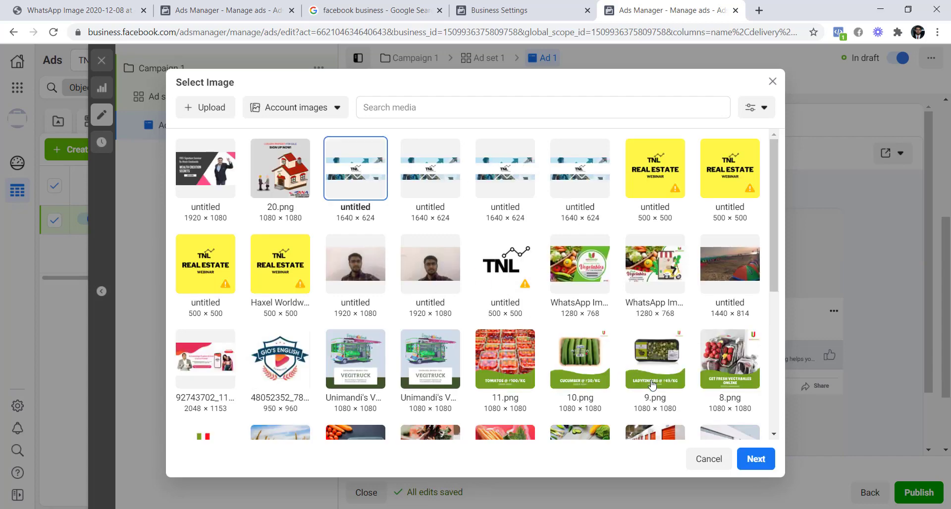
pyautogui.click(747, 458)
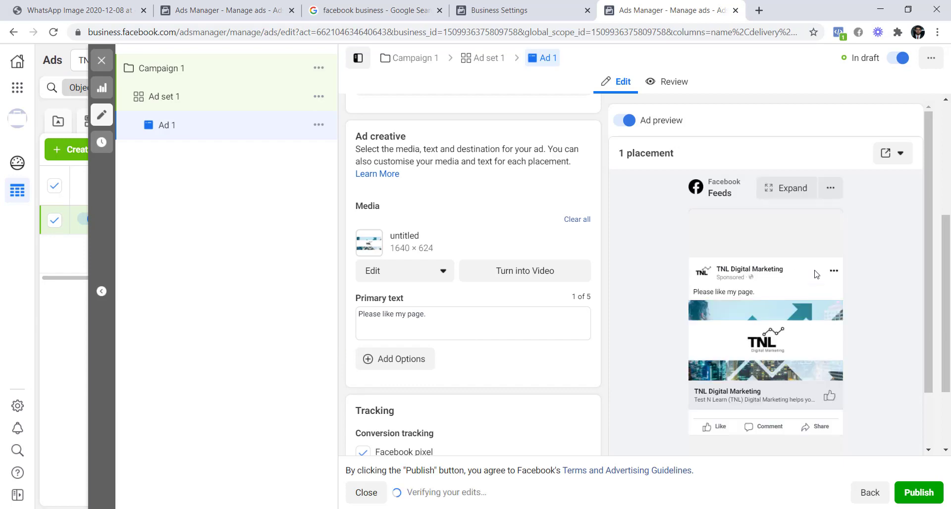
# Step: Expand Ad 1's preview and check it in the Mobile and Desktop News Feed formats
pyautogui.click(788, 188)
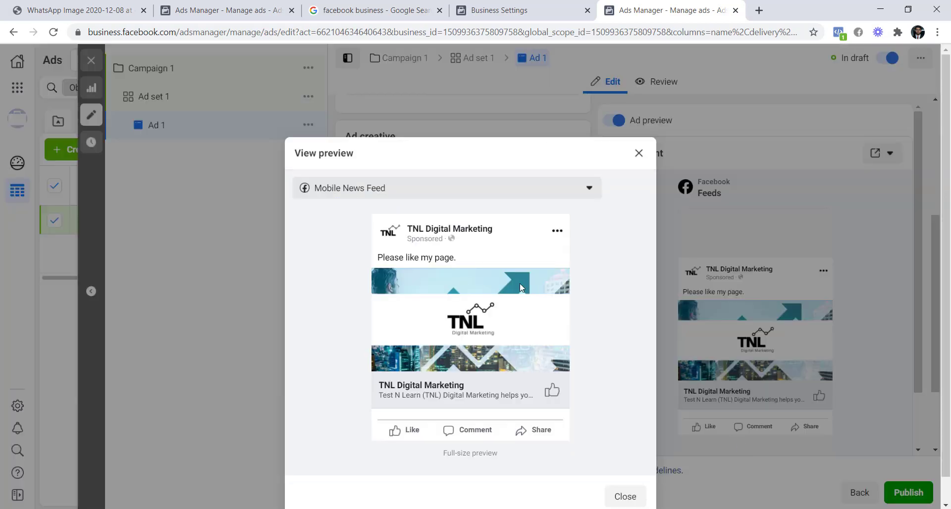
pyautogui.click(536, 195)
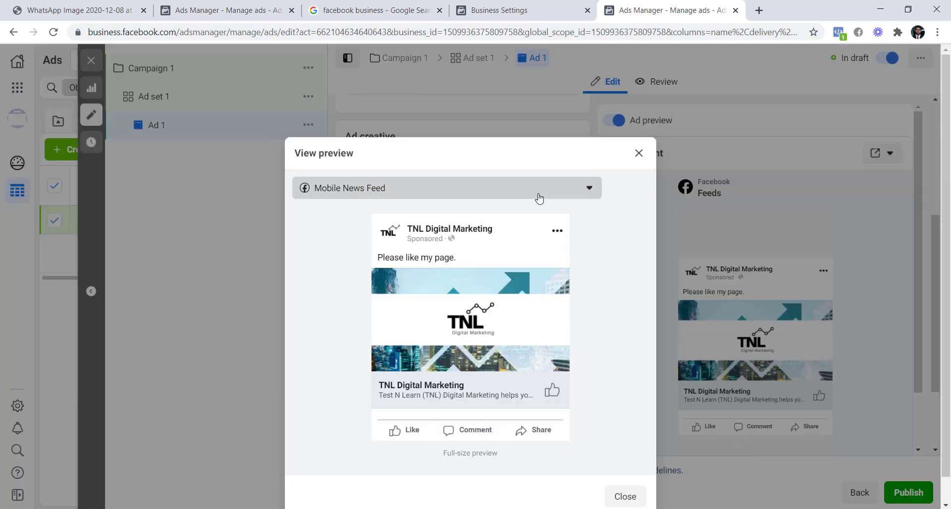
pyautogui.click(341, 243)
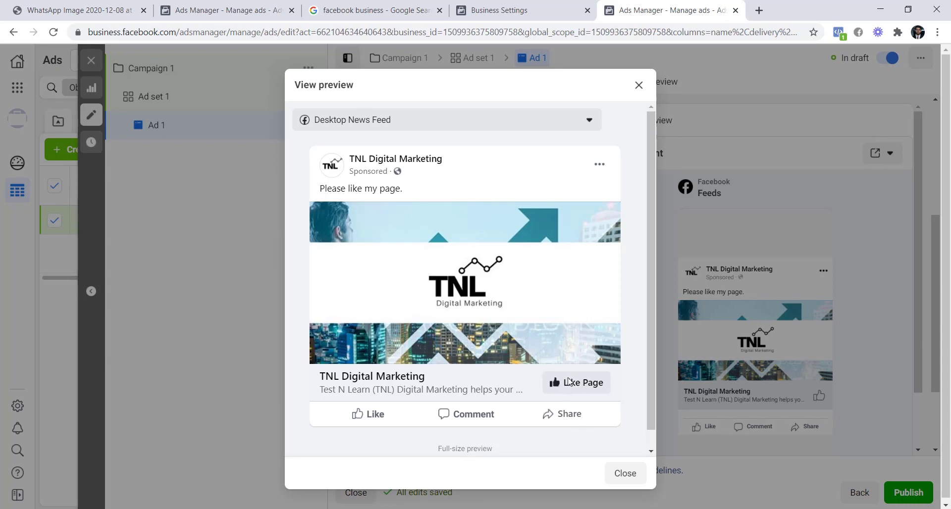
pyautogui.click(639, 85)
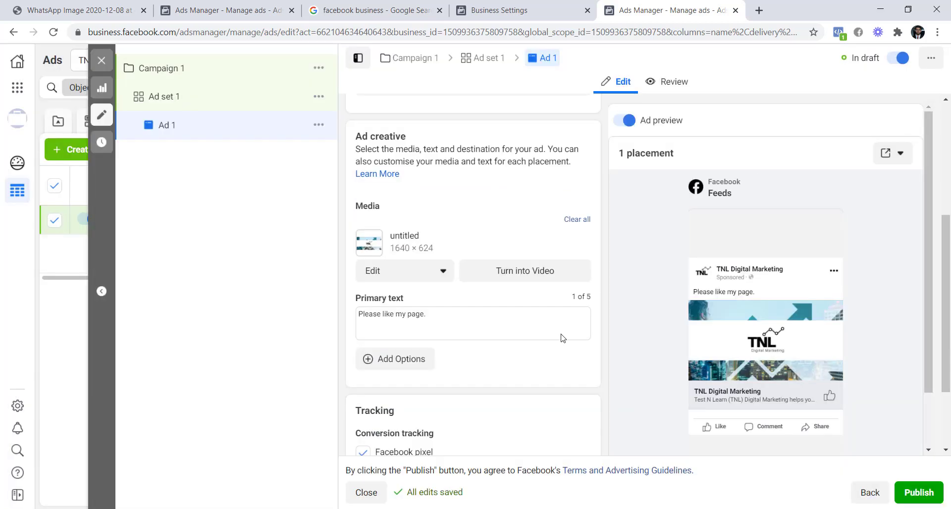
# Step: Try a second primary text option reading "Like my page please." in Ad 1 and remove it again
pyautogui.click(399, 359)
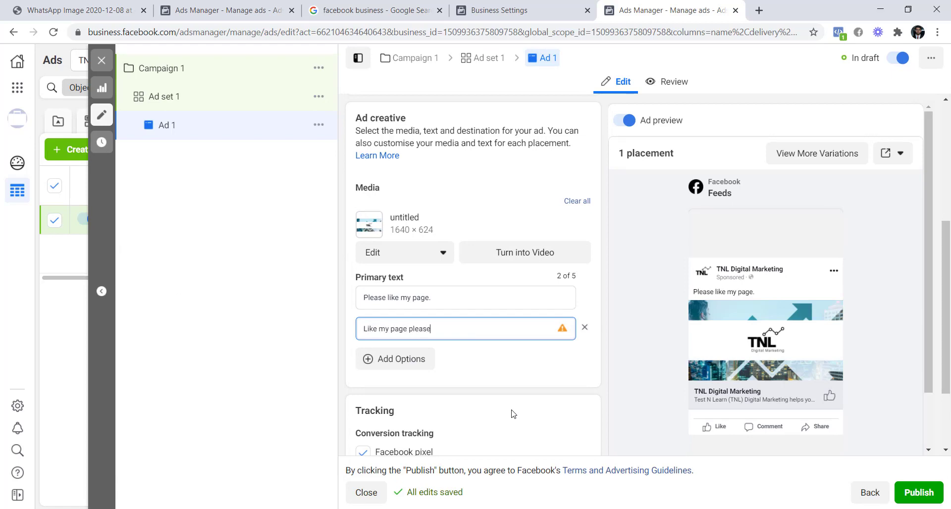
pyautogui.write('Like my page please.')
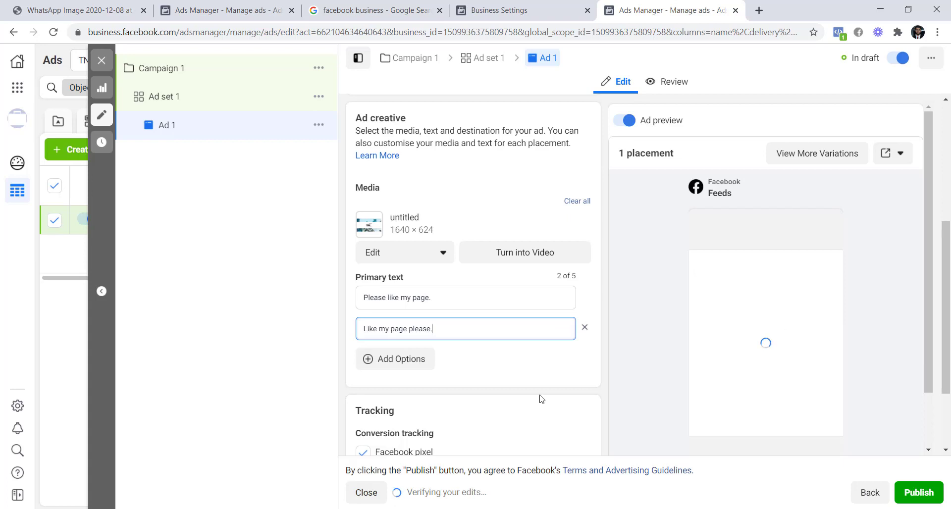
pyautogui.click(542, 400)
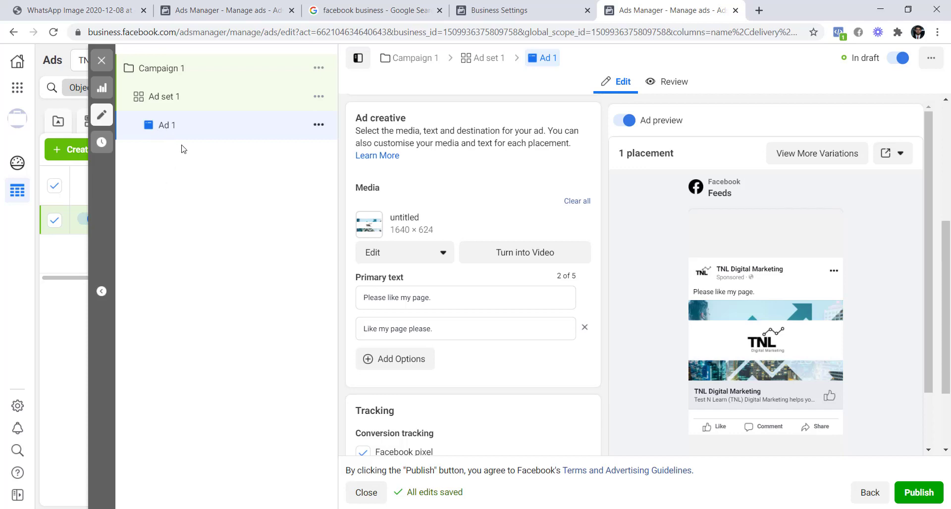
pyautogui.click(585, 327)
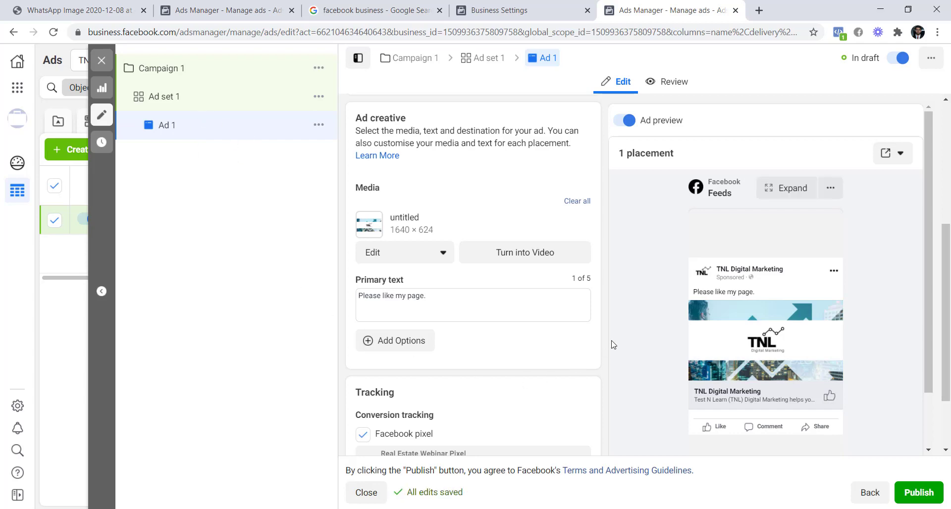
# Step: Check Ad 1's conversion tracking settings and close the editor, keeping the campaign as an unpublished draft
pyautogui.scroll(-2, 516, 342)
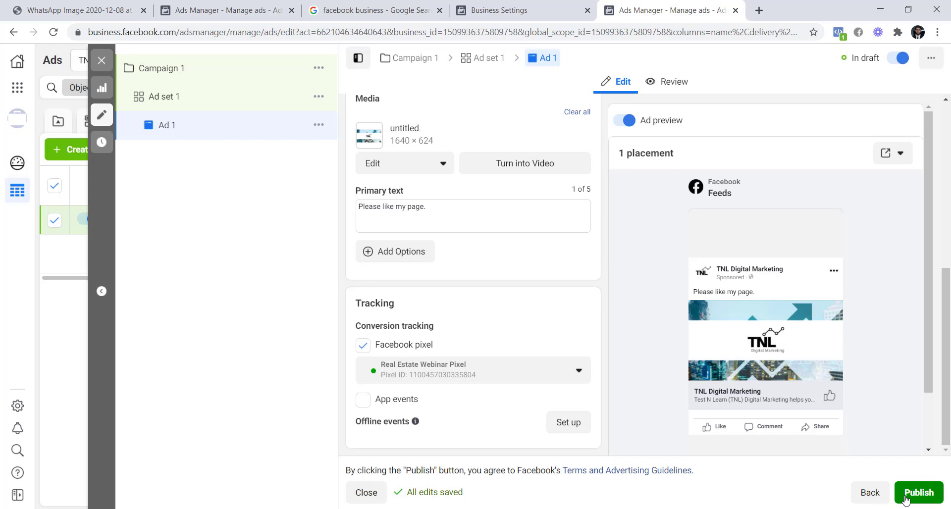
pyautogui.click(102, 60)
pyautogui.click(502, 290)
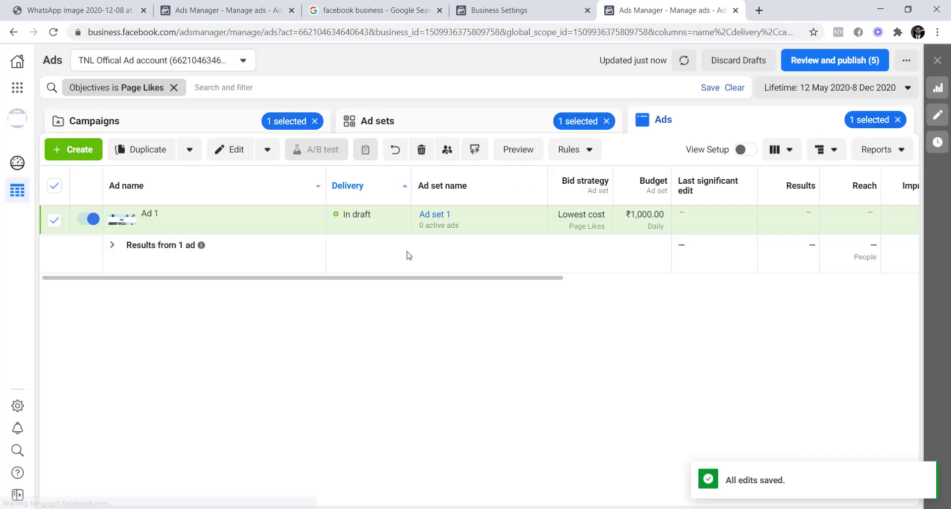
# Step: Go through the draft at campaign, ad set and ad level in the management lists
pyautogui.click(166, 118)
pyautogui.moveTo(142, 218)
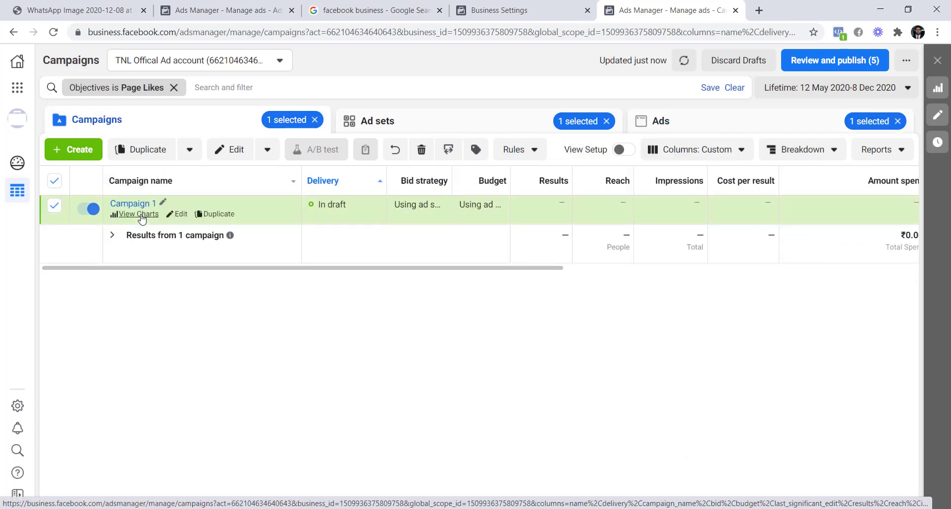
pyautogui.click(388, 122)
pyautogui.click(710, 125)
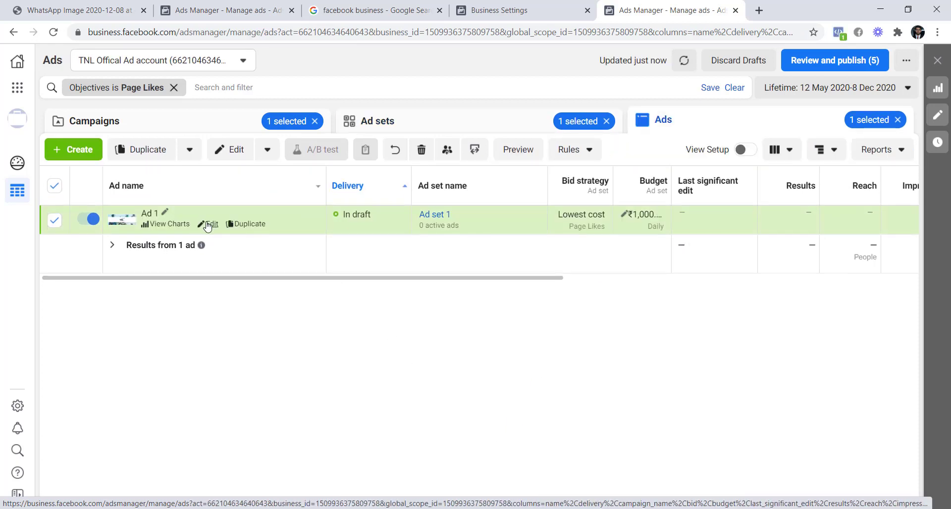
# Step: Reopen Ad 1 for editing to view its setup and close it without publishing the draft items
pyautogui.click(207, 225)
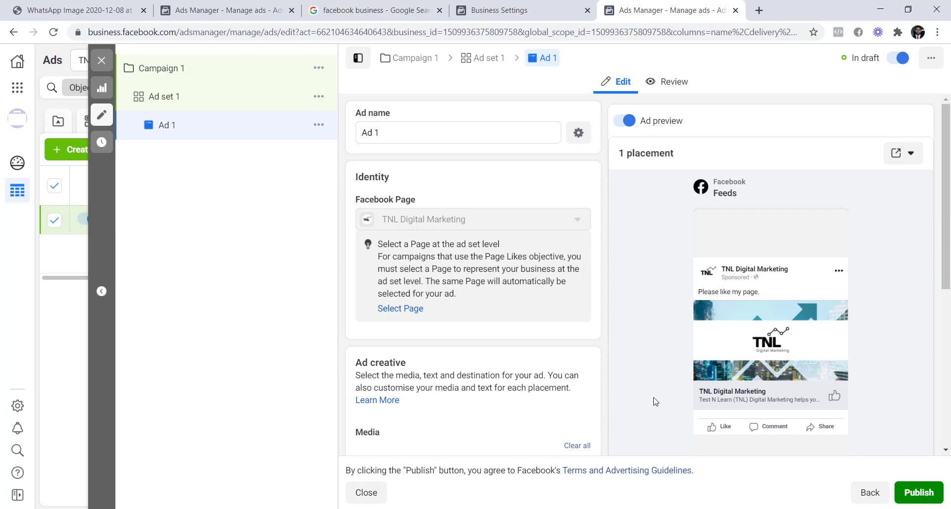
pyautogui.click(102, 60)
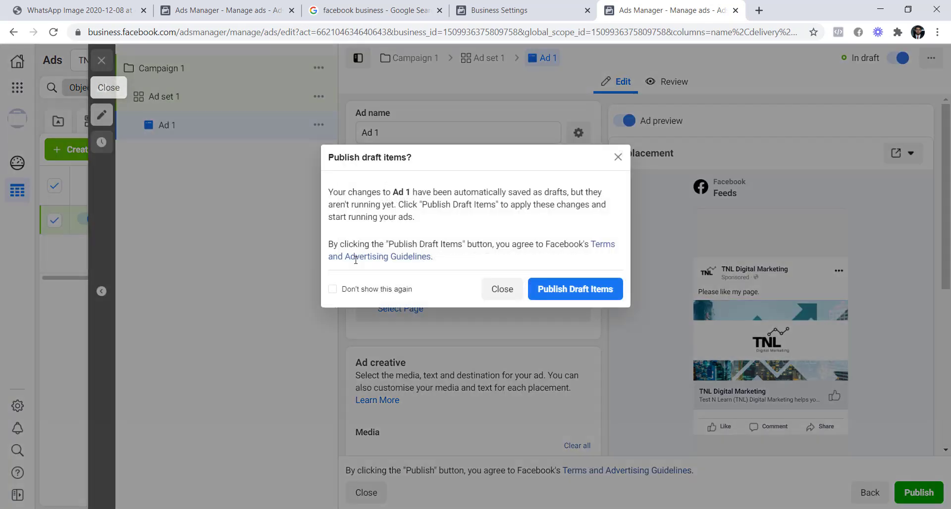
pyautogui.click(496, 298)
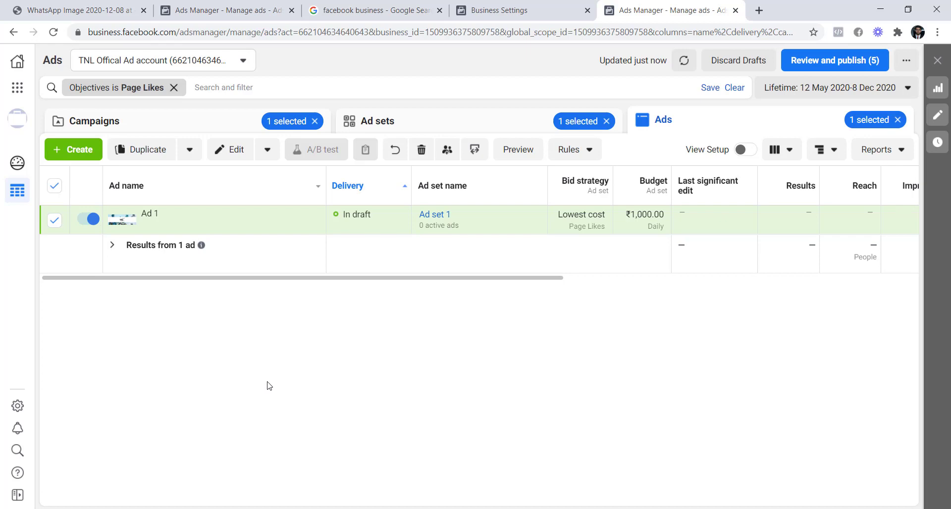
# Step: Revisit the campaign and ad set lists, and deselect and reselect Campaign 1
pyautogui.click(206, 126)
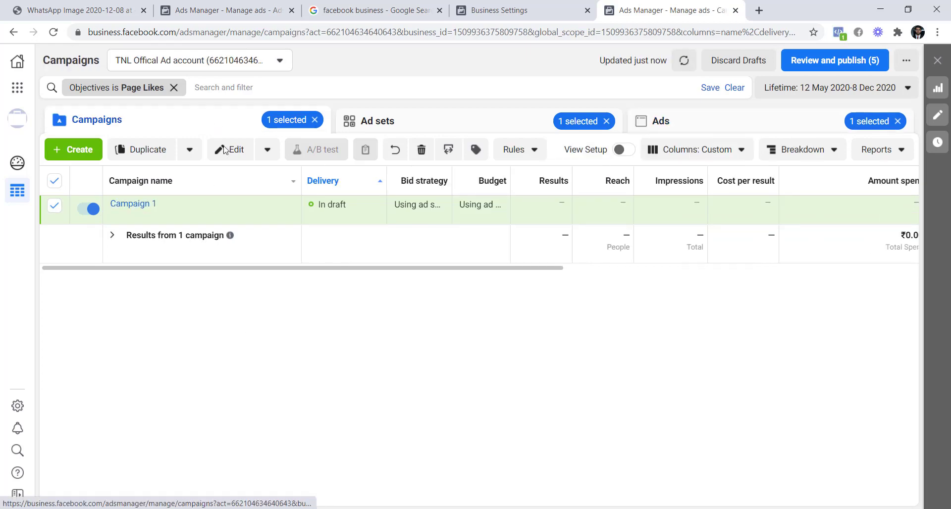
pyautogui.click(379, 120)
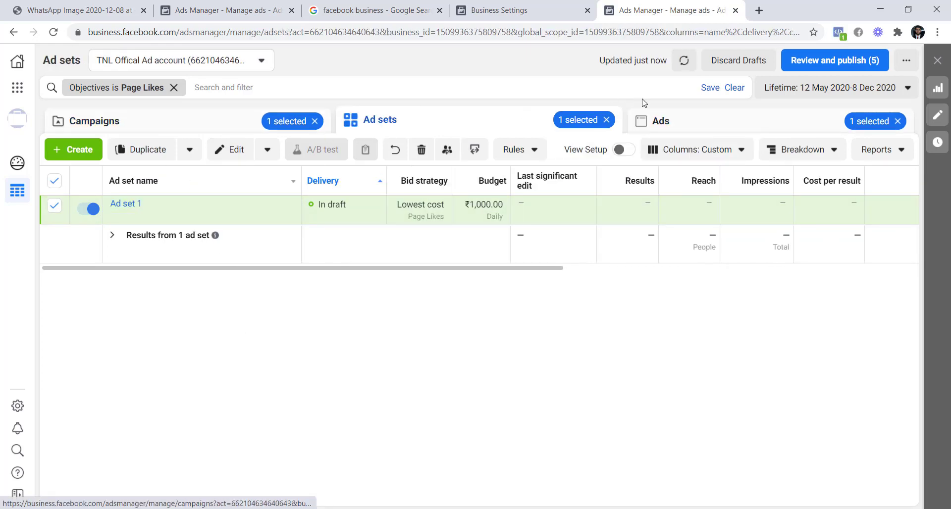
pyautogui.click(138, 125)
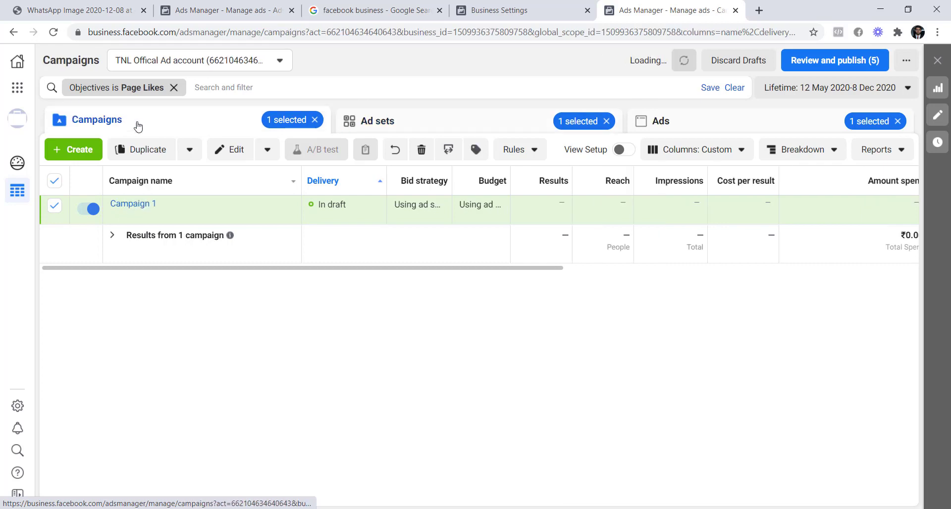
pyautogui.click(55, 205)
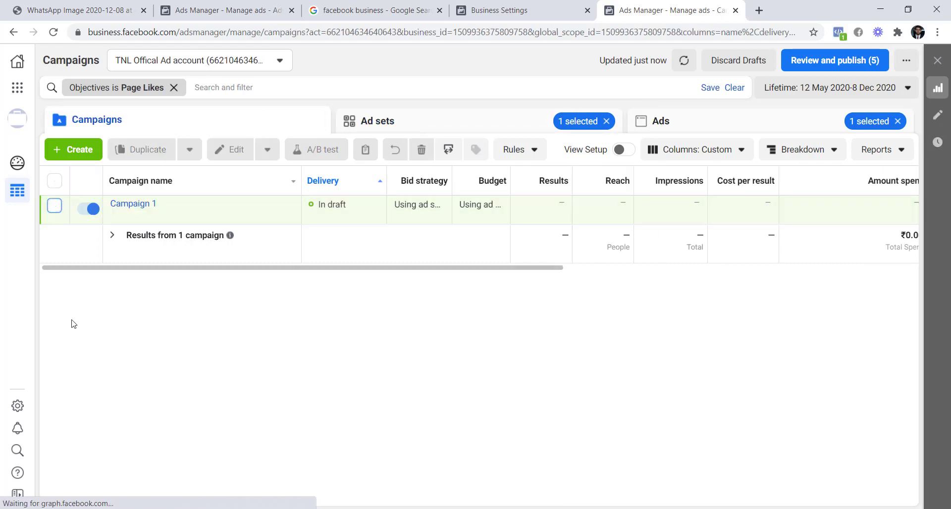
pyautogui.click(54, 205)
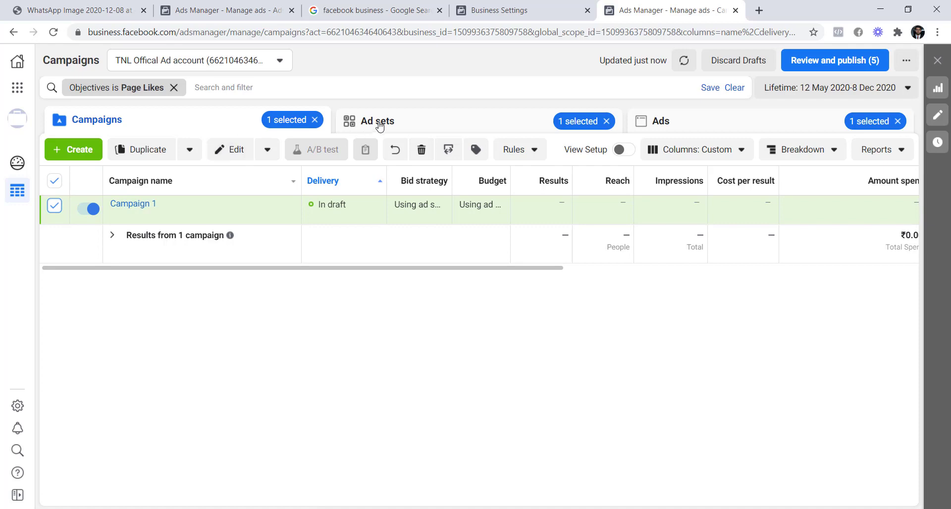
# Step: Create Ad set 2 with an ad named Ad 3 in the existing Campaign 1, and close the editor without publishing
pyautogui.click(379, 125)
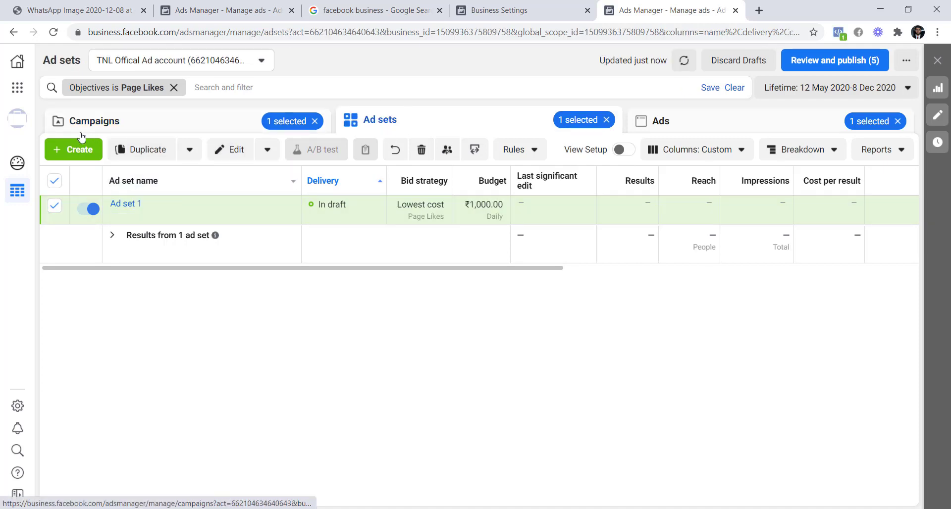
pyautogui.click(73, 149)
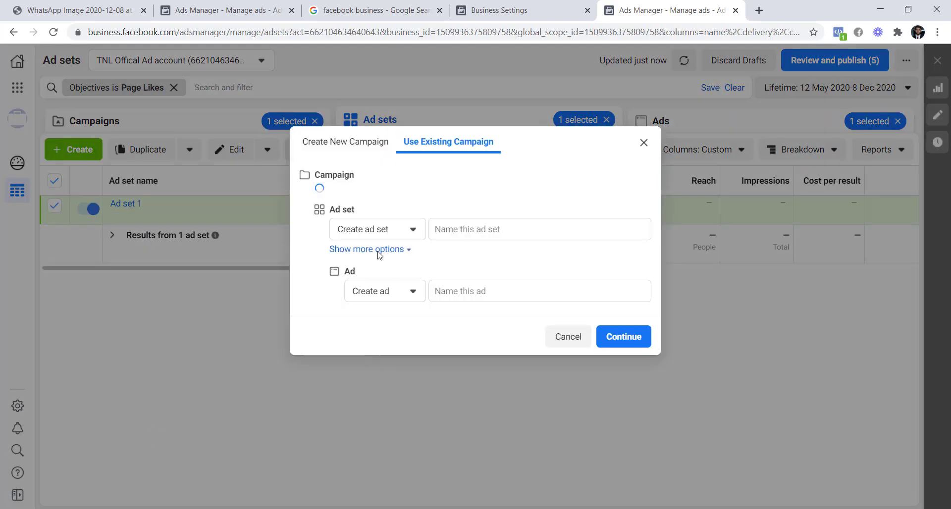
pyautogui.click(498, 243)
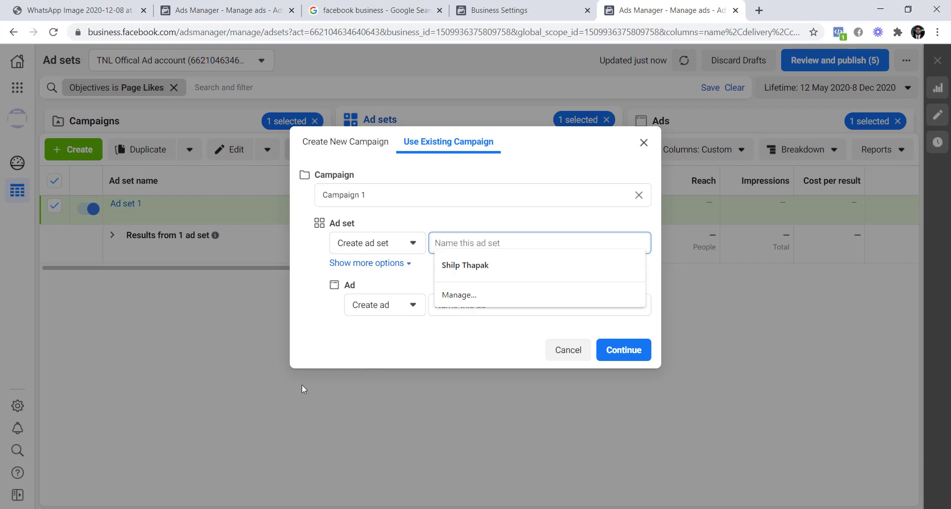
pyautogui.write('Ad set 2')
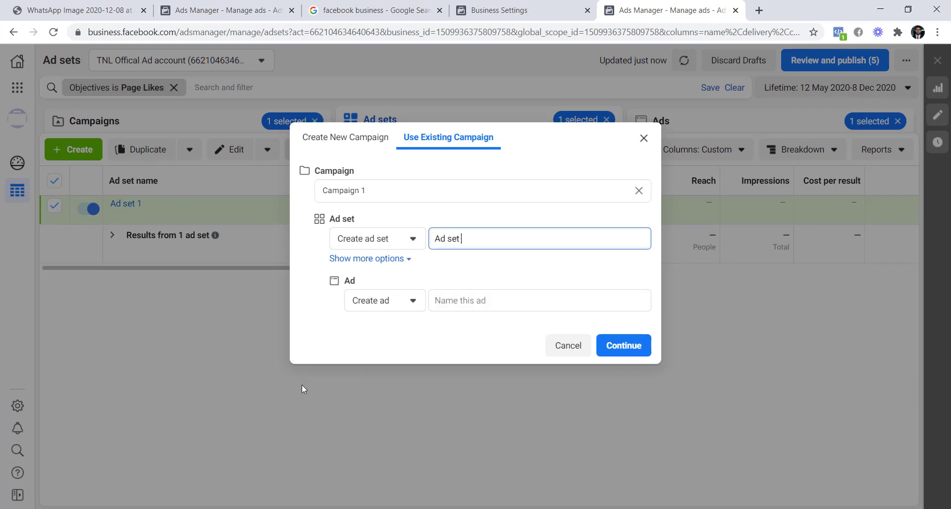
pyautogui.click(450, 299)
pyautogui.write('Ad ')
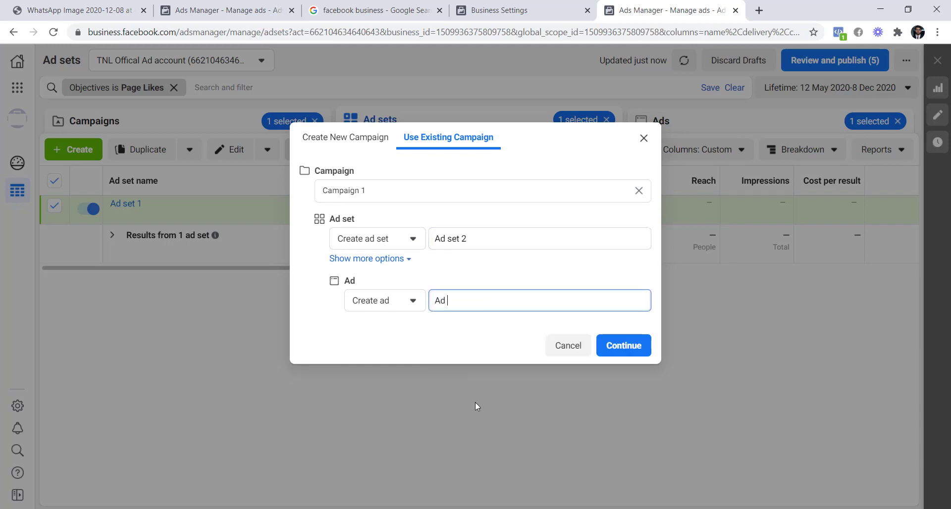
pyautogui.write('3')
pyautogui.click(623, 345)
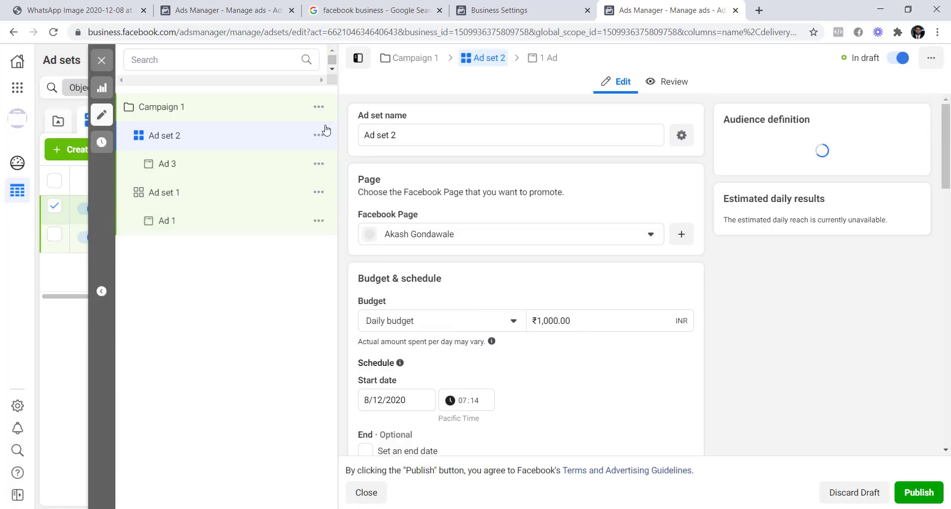
pyautogui.click(102, 60)
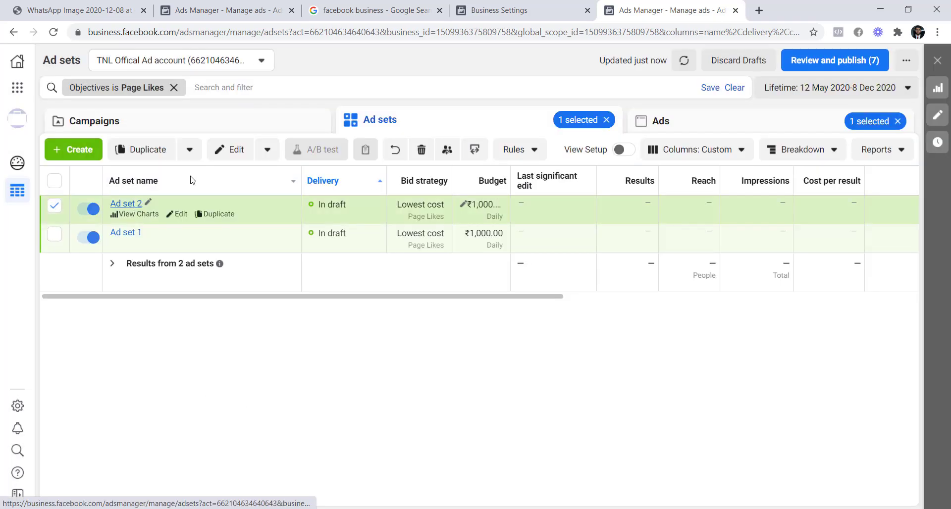
# Step: Rename the ad in Ad set 2 as Ad 2 in the ads list
pyautogui.click(690, 128)
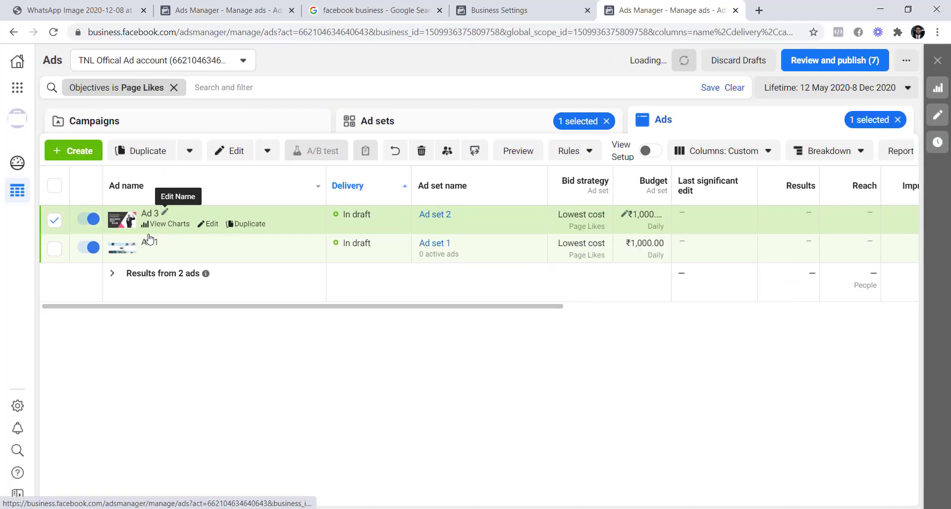
pyautogui.click(164, 213)
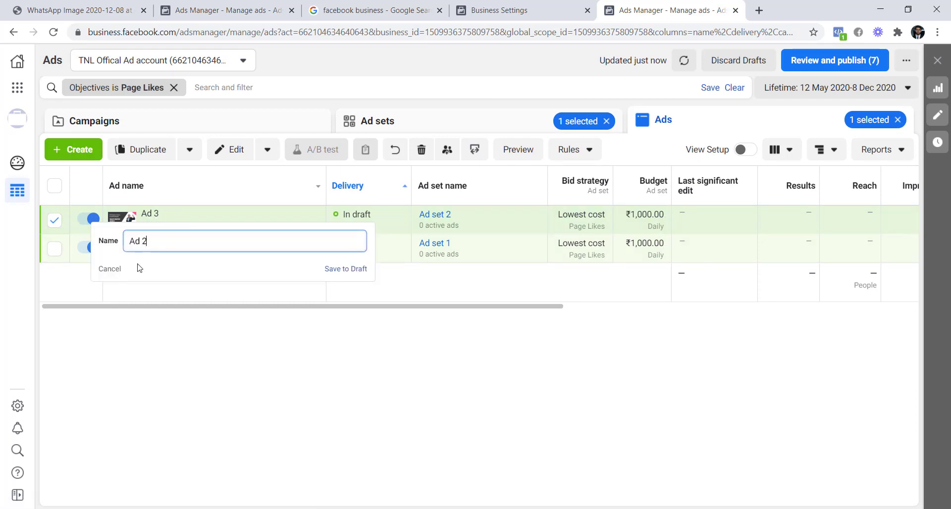
pyautogui.write('2')
pyautogui.press('Return')
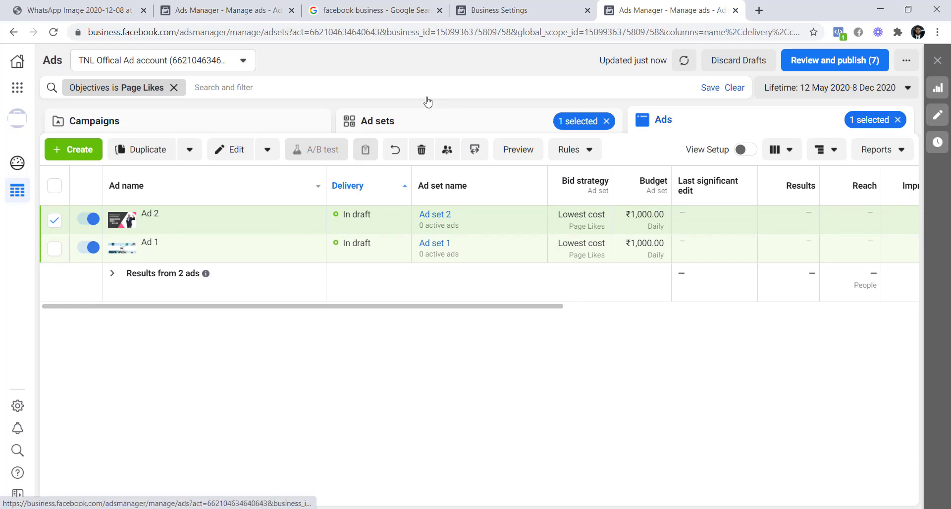
# Step: Deselect Ad set 2 and duplicate Ad set 1 once within its original campaign
pyautogui.click(428, 104)
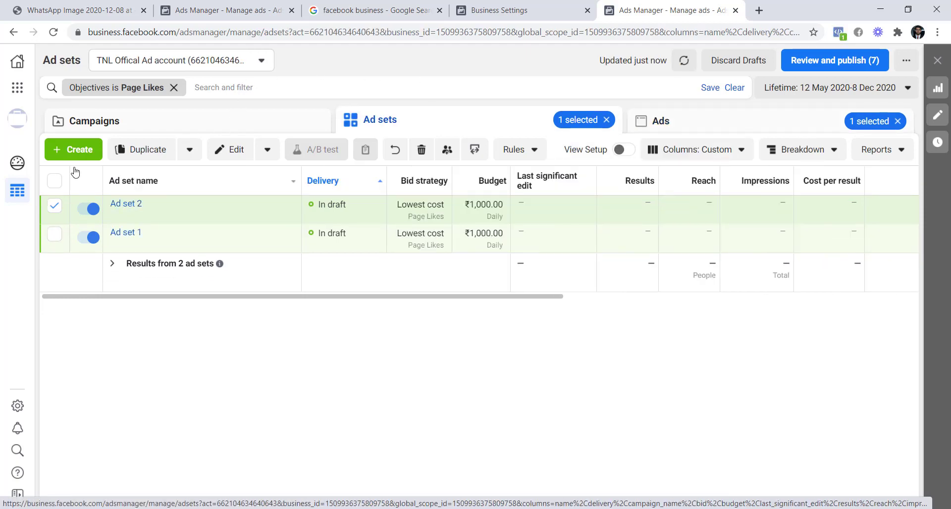
pyautogui.click(54, 207)
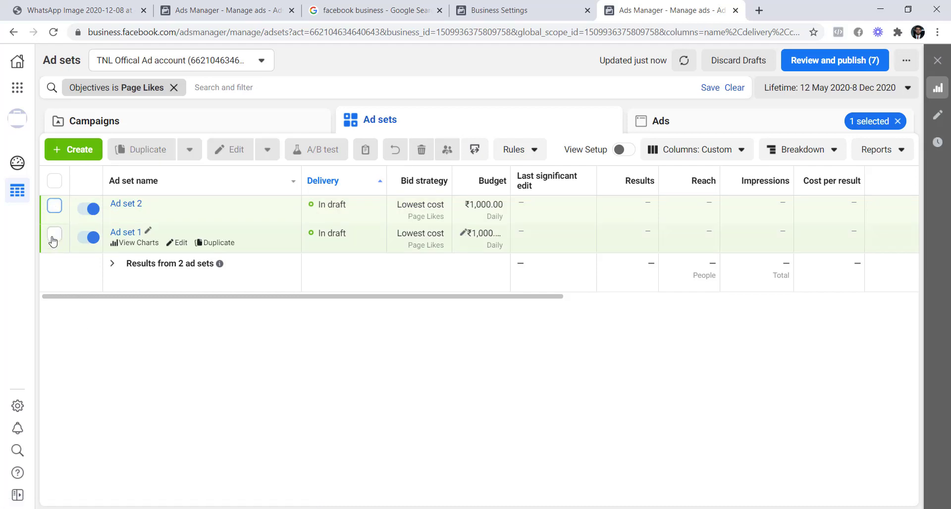
pyautogui.click(54, 239)
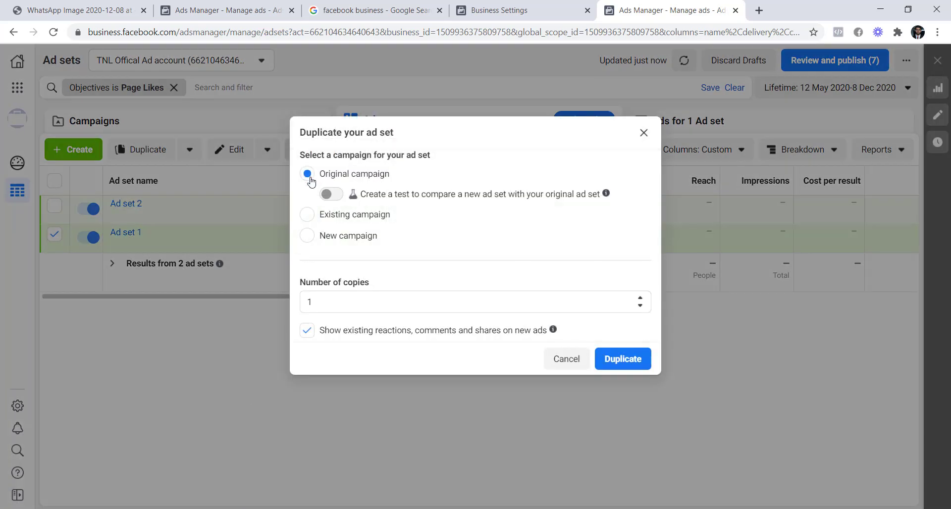
pyautogui.doubleClick(363, 305)
pyautogui.click(621, 358)
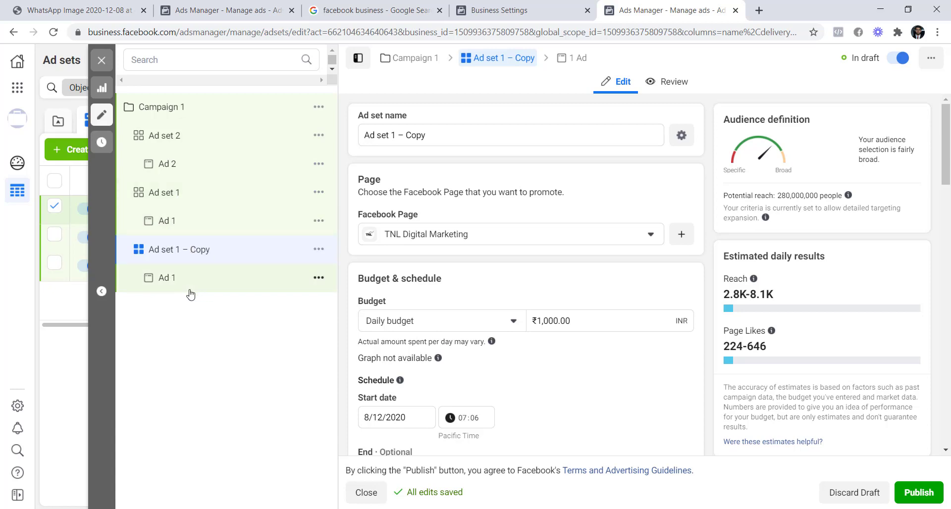
# Step: Rename the duplicated ad set as Ad set 3 and the ad inside it as Ad 3
pyautogui.moveTo(425, 135); pyautogui.dragTo(393, 135)
pyautogui.press('BackSpace')
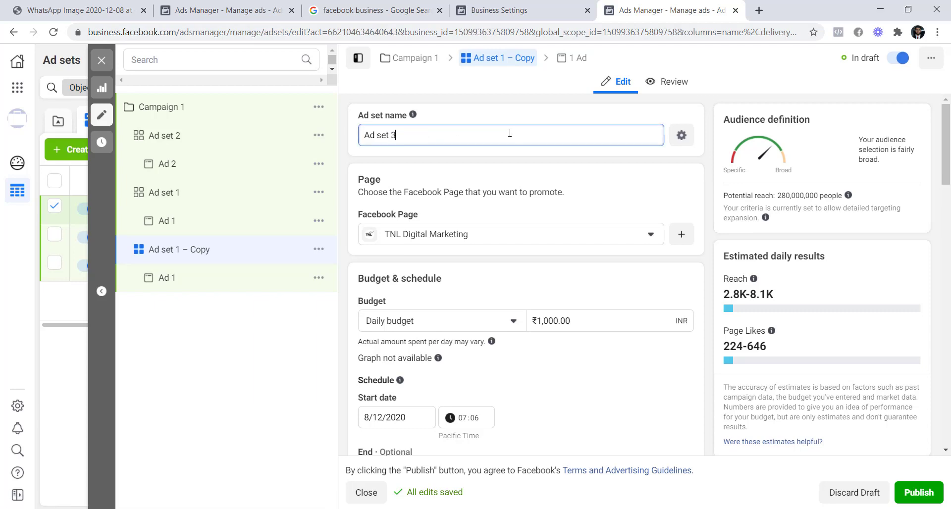
pyautogui.click(585, 59)
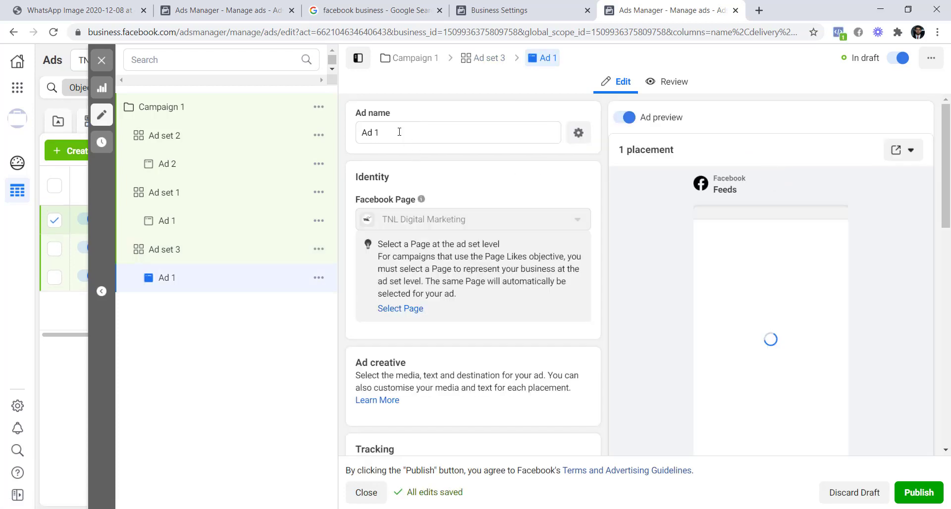
pyautogui.press('BackSpace')
pyautogui.write('3')
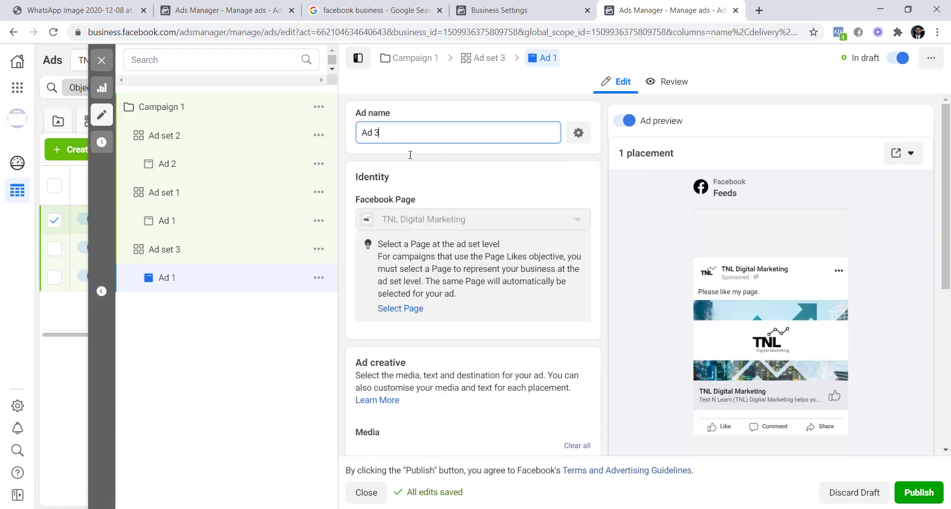
pyautogui.click(456, 99)
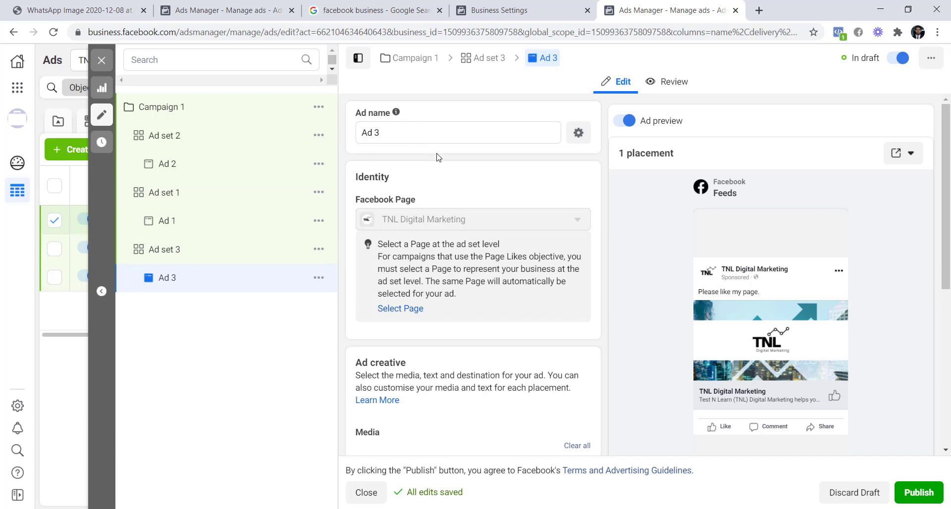
# Step: Check Ad 3's media, primary text and tracking settings, and close the editor without publishing
pyautogui.scroll(-6, 445, 173)
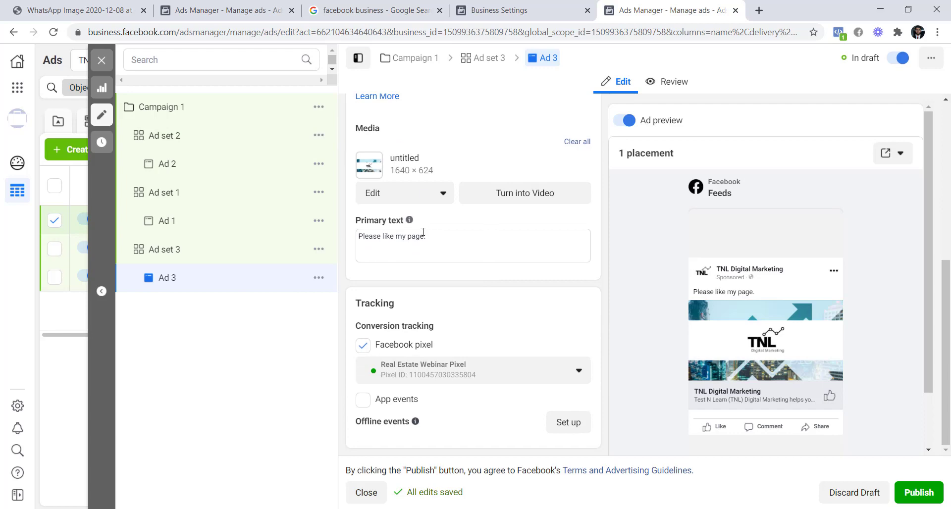
pyautogui.moveTo(373, 240); pyautogui.dragTo(430, 244)
pyautogui.click(603, 310)
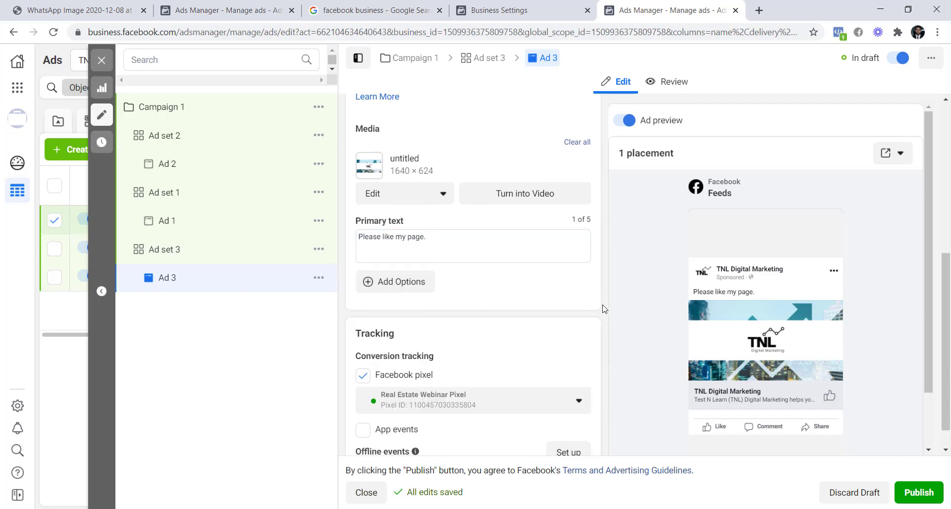
pyautogui.click(101, 60)
pyautogui.click(516, 291)
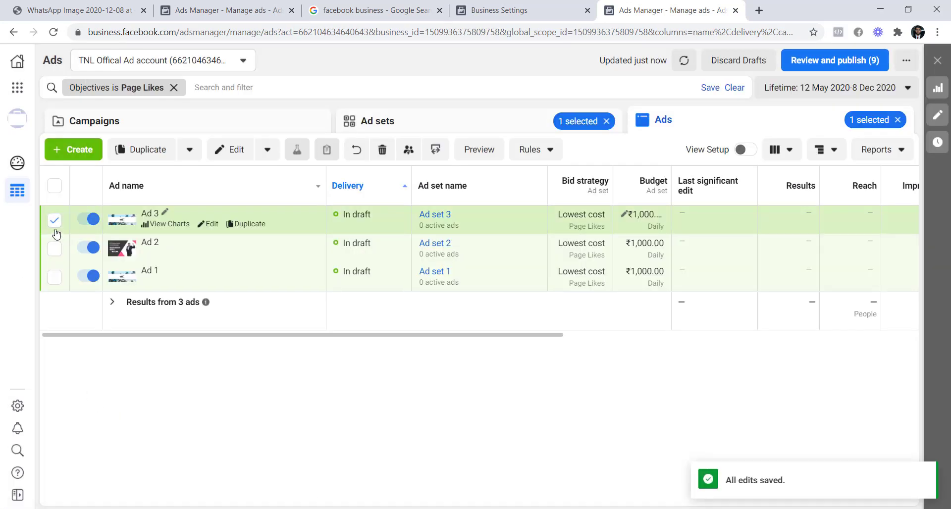
# Step: Select only Ad 1 in the ads list and duplicate it once within its original campaign
pyautogui.click(55, 221)
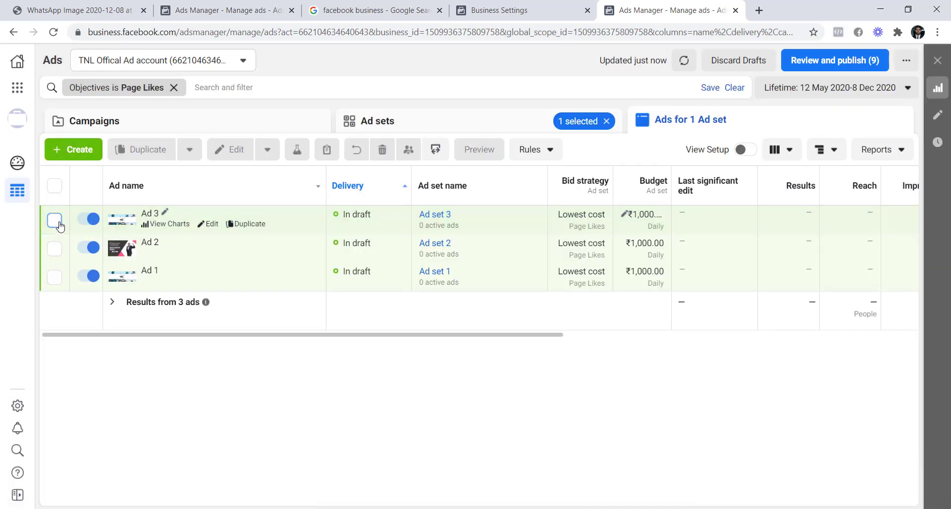
pyautogui.click(55, 221)
pyautogui.click(55, 221)
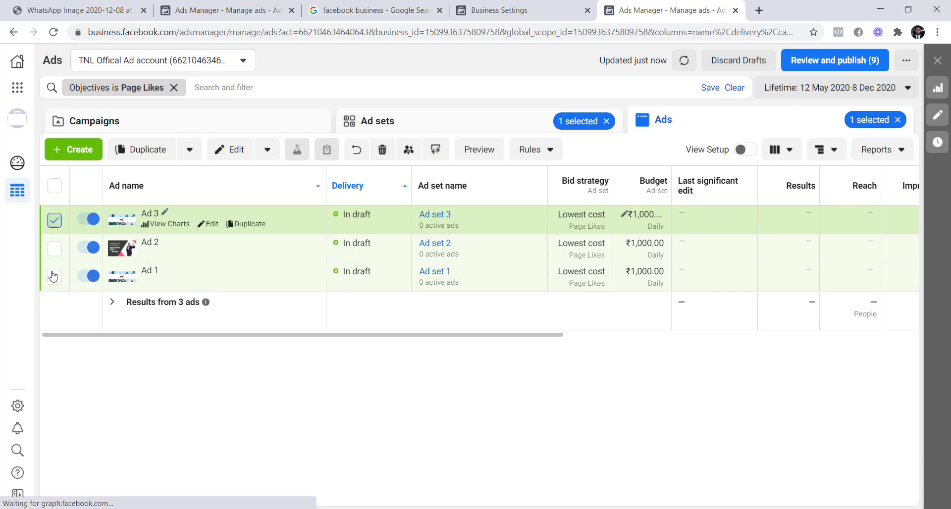
pyautogui.click(54, 278)
pyautogui.click(54, 278)
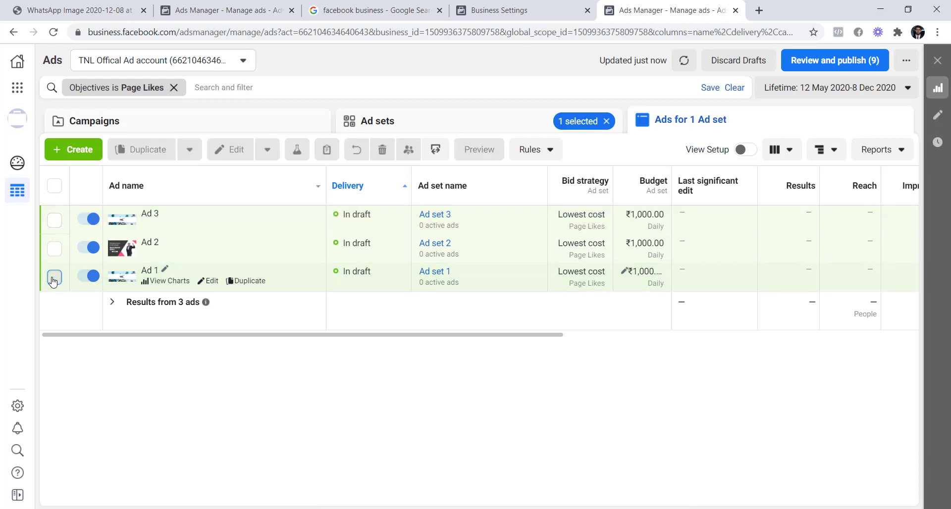
pyautogui.click(54, 278)
pyautogui.click(144, 149)
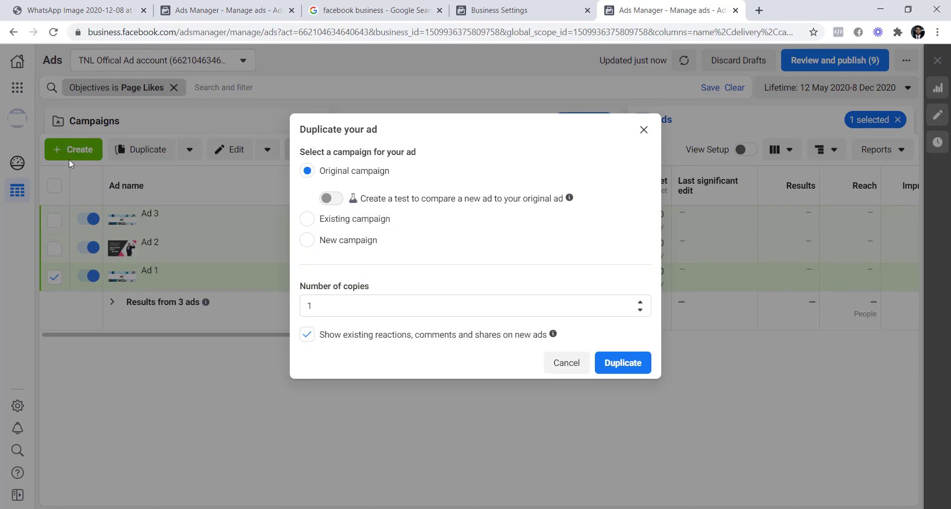
pyautogui.click(625, 364)
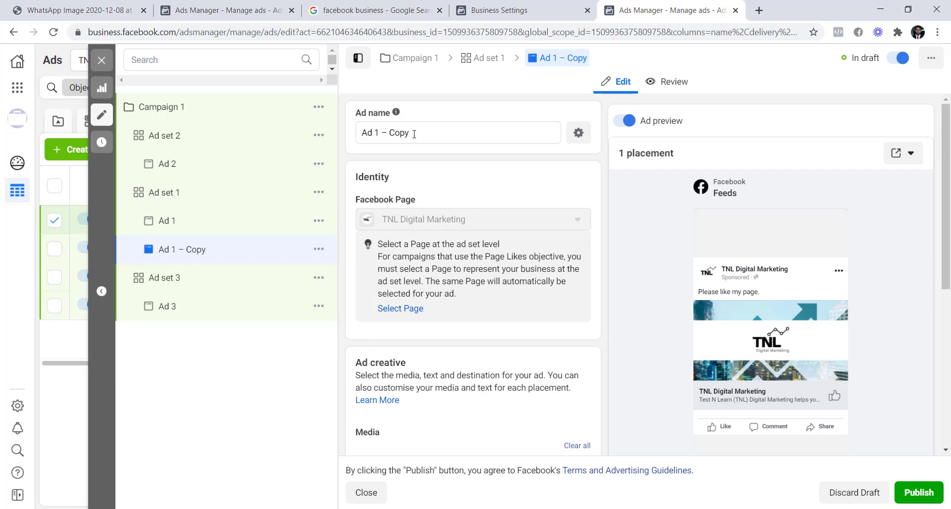
# Step: Rename the duplicated ad in Ad set 1 as Ad 1.2
pyautogui.moveTo(411, 133); pyautogui.dragTo(379, 132)
pyautogui.press('BackSpace')
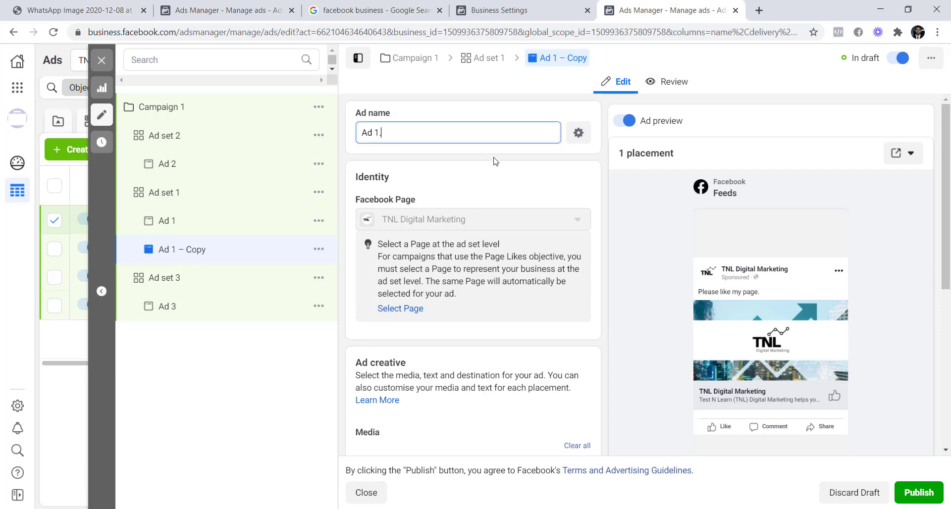
pyautogui.click(438, 162)
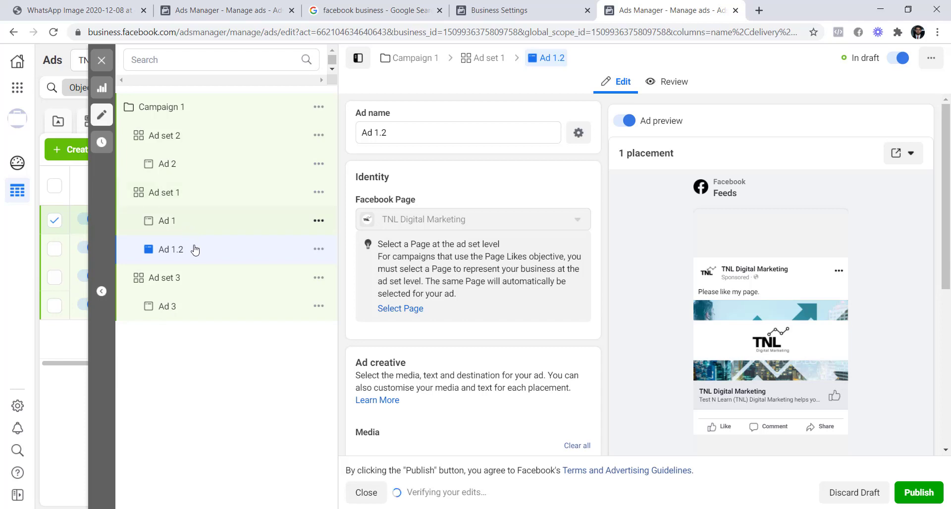